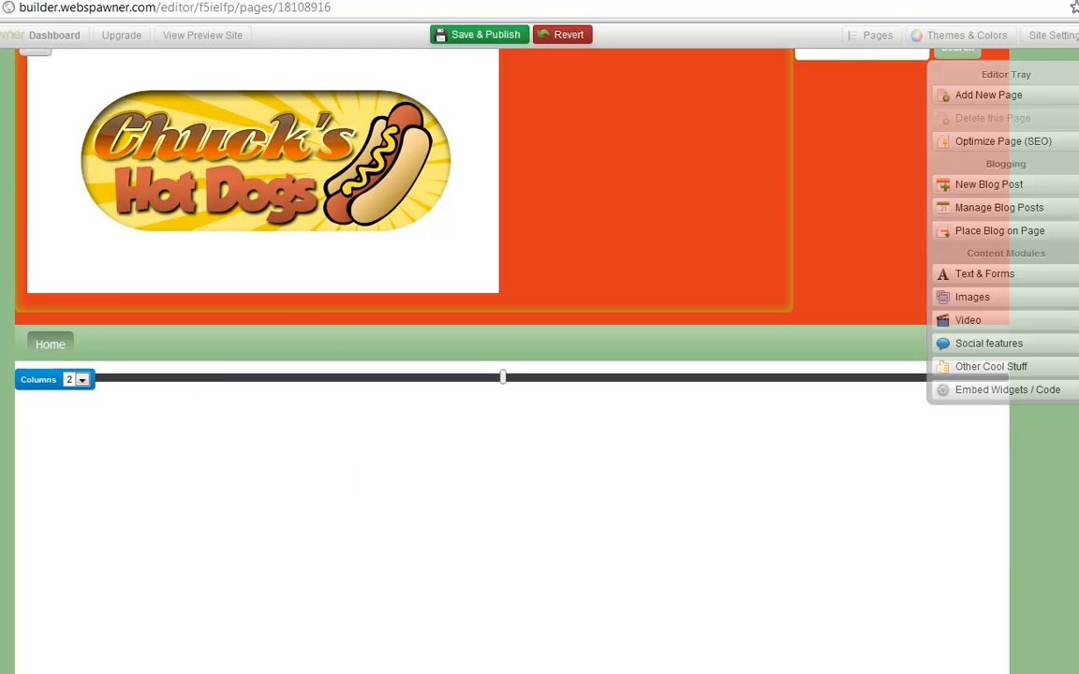
Widen the left column of the two-column page layout by moving the column divider to the right
scroll(344, 487, up, 1)
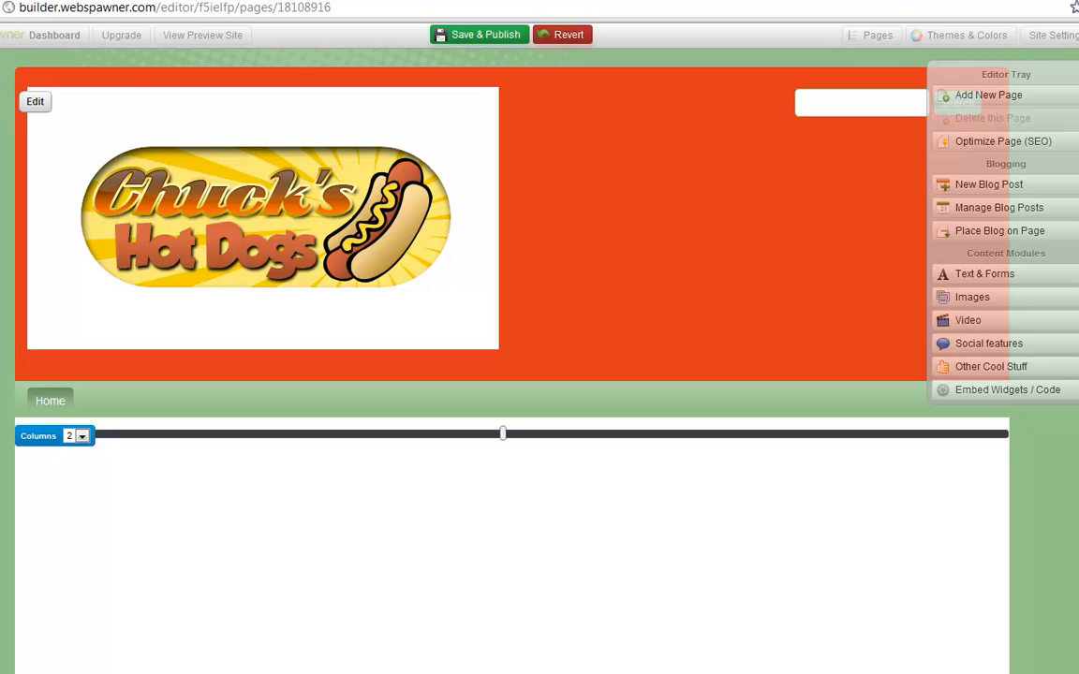
scroll(469, 375, down, 1)
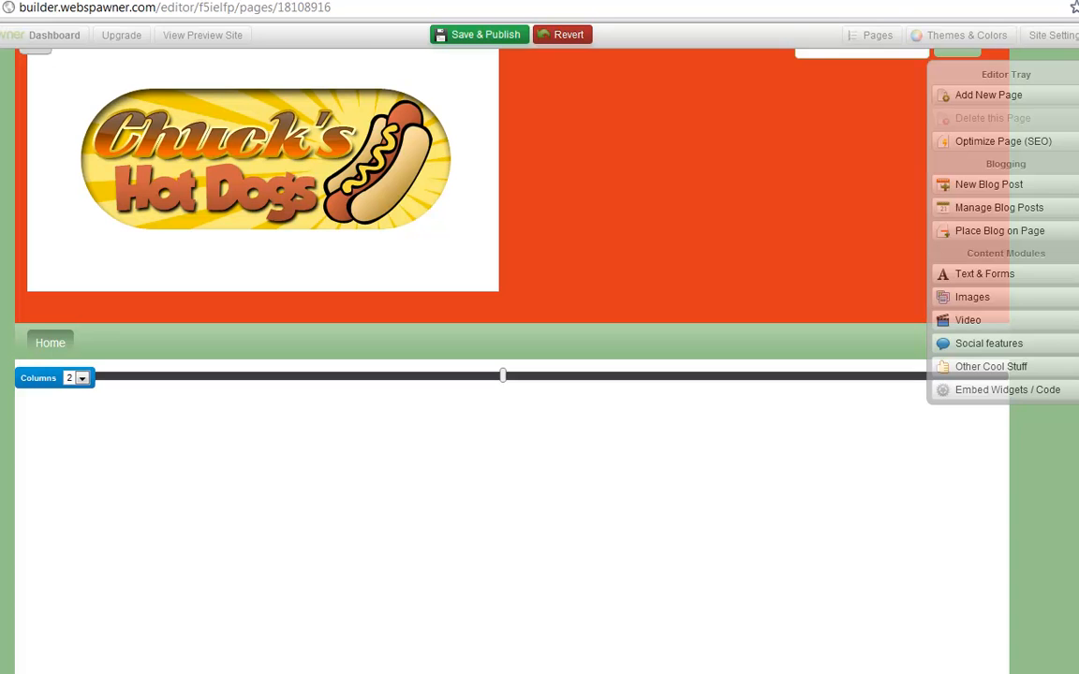
scroll(468, 374, down, 1)
scroll(468, 375, up, 1)
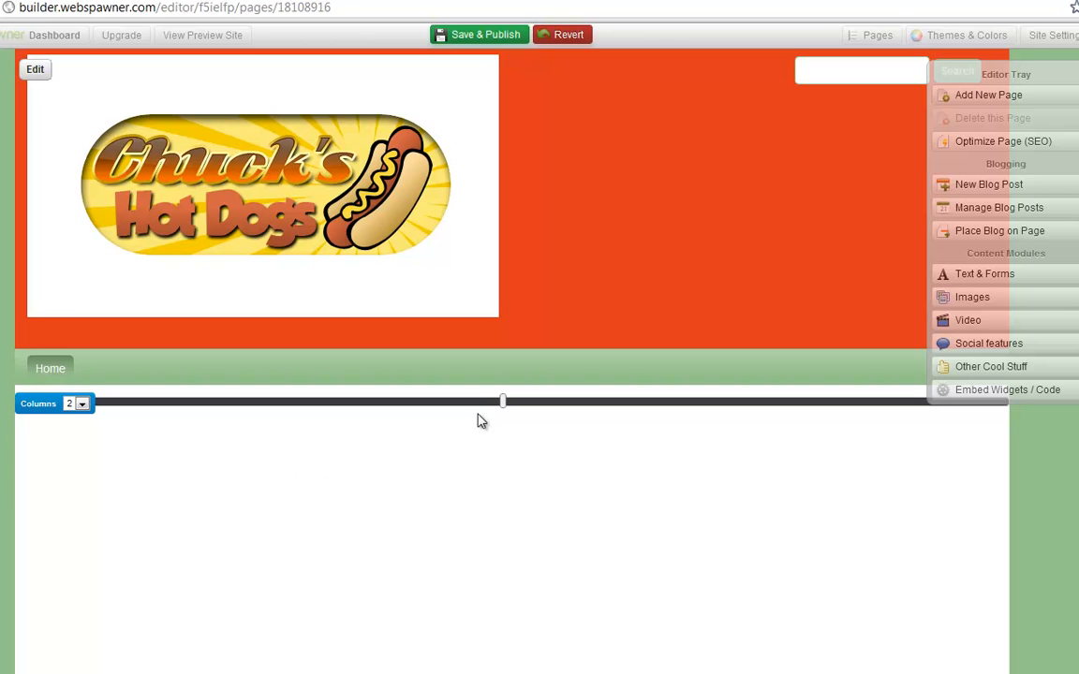
drag(501, 400, 571, 401)
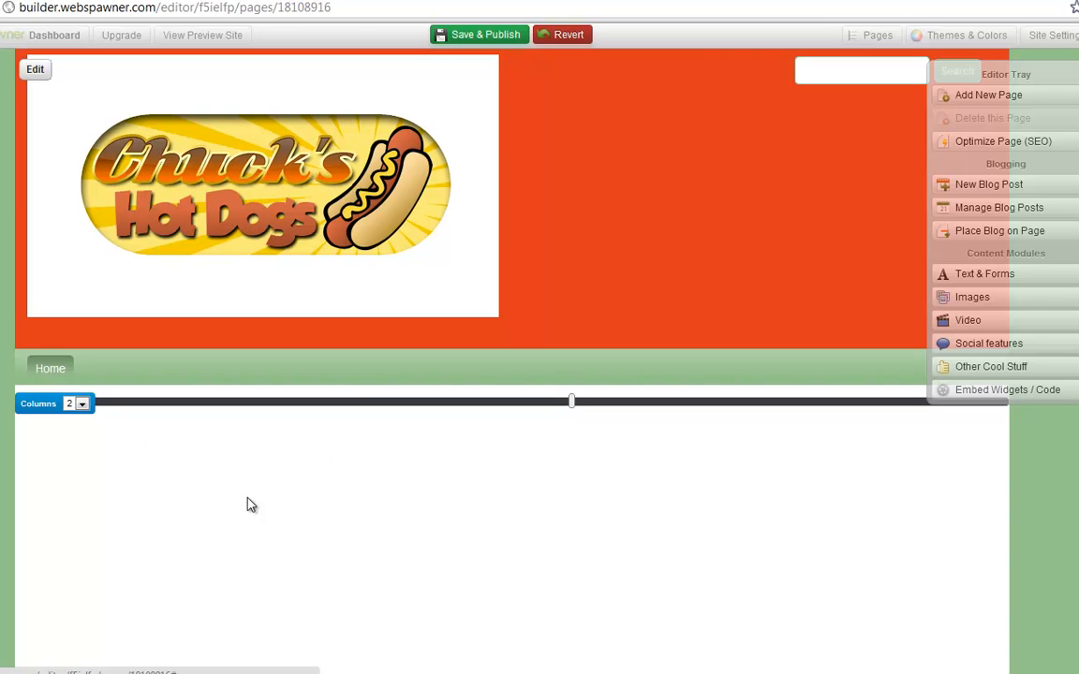
Start a new static text module for the page using the Content Editor
click(990, 282)
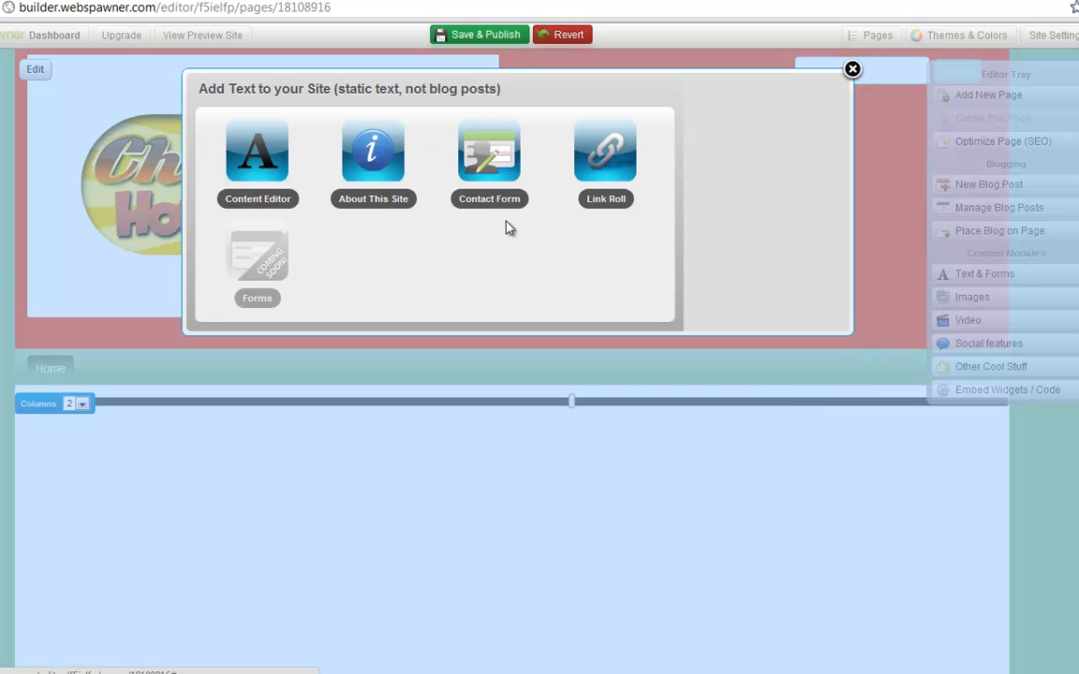
click(242, 205)
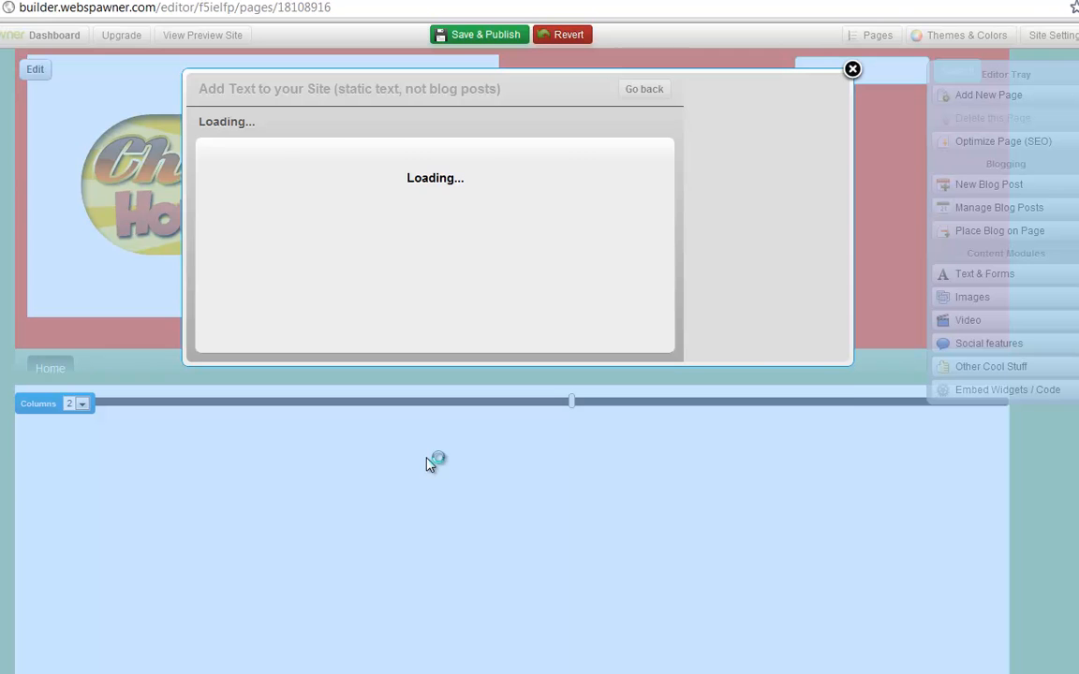
click(433, 308)
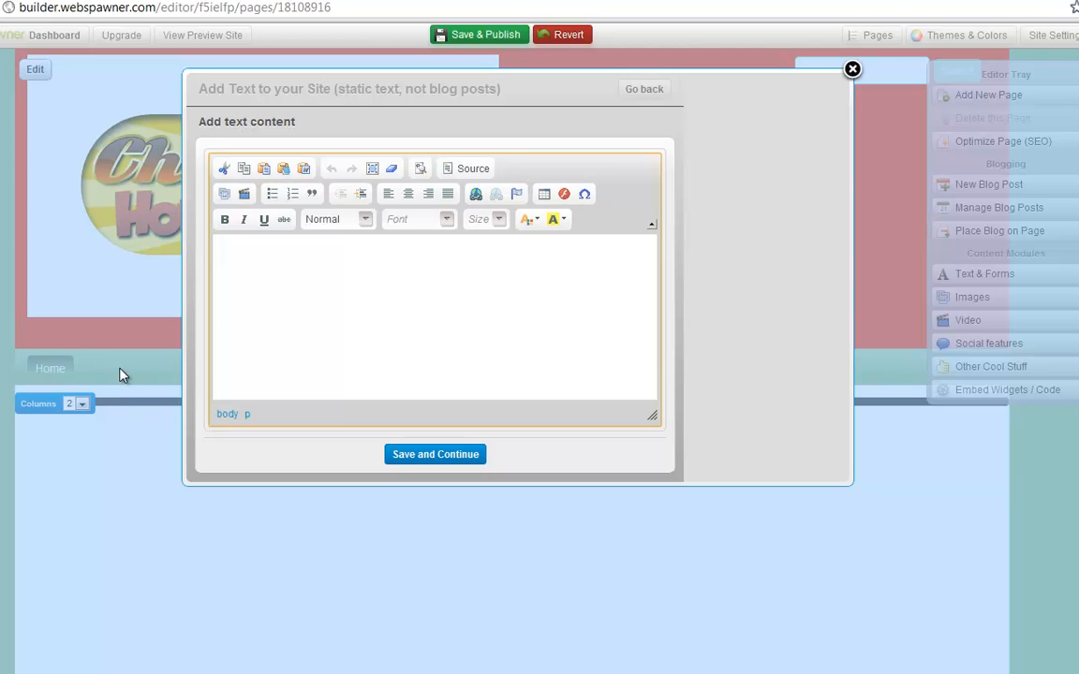
Paste the copied paragraph beginning "CHUCK'S HOT DOGS has been a South Florida institution" into the text content
click(423, 279)
right_click(423, 279)
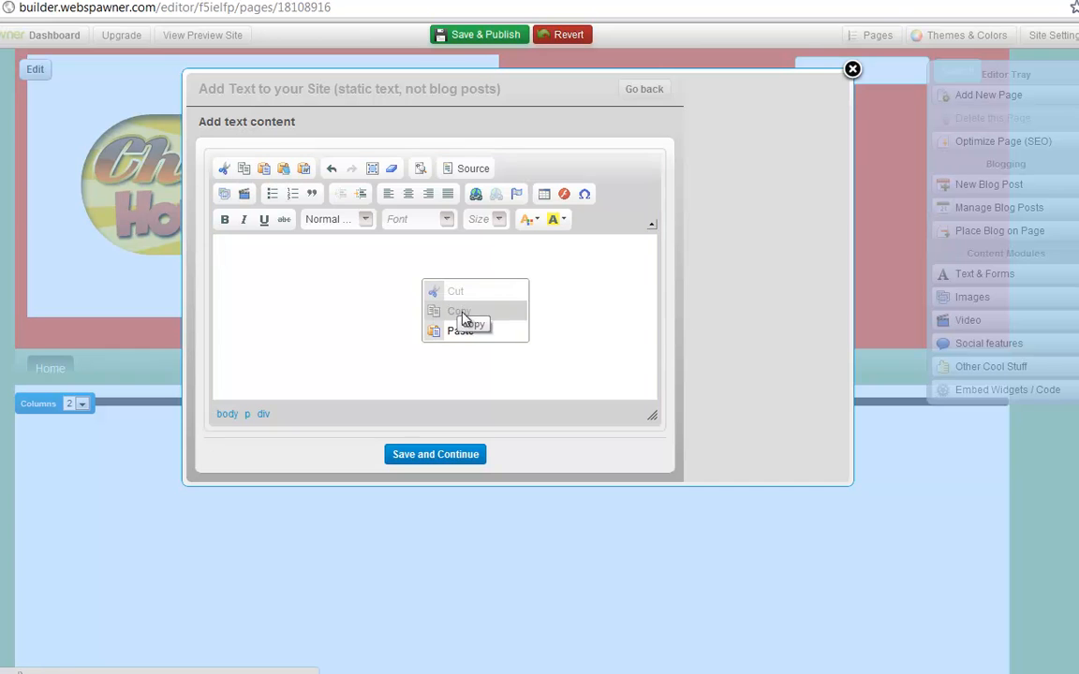
click(465, 337)
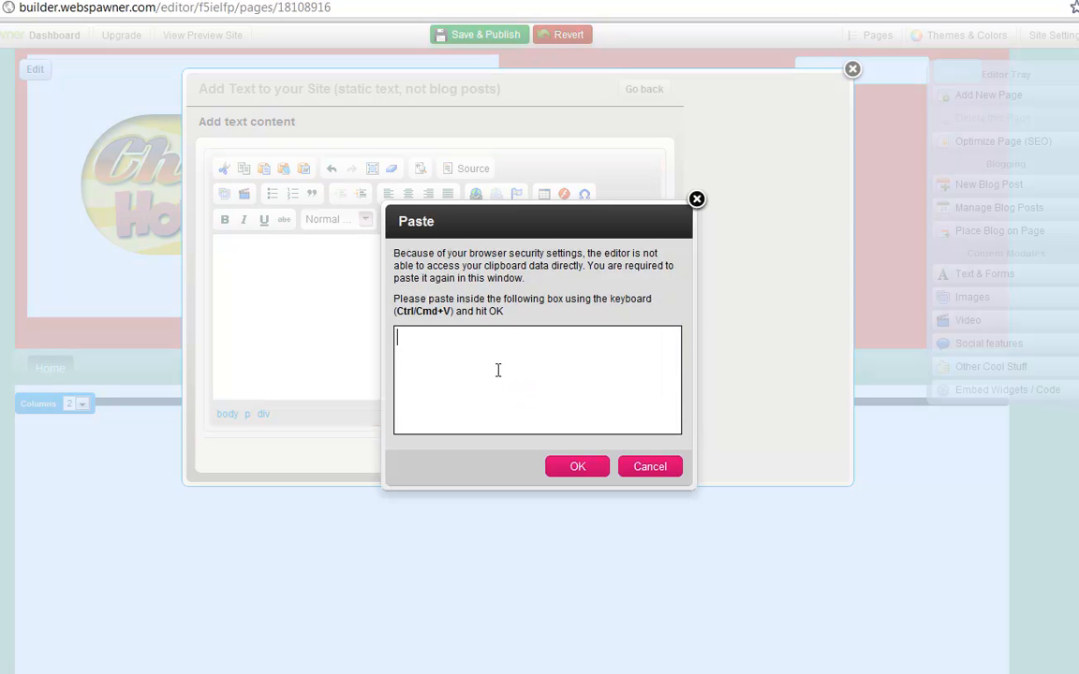
text(CHUCK'S HOT DOGS has been a South Florida institution for a great many years. We have been in business since the 1980's. The Italian Hot Dog may not be something you're familiar with, but it is something that is sensational, to say the least!)
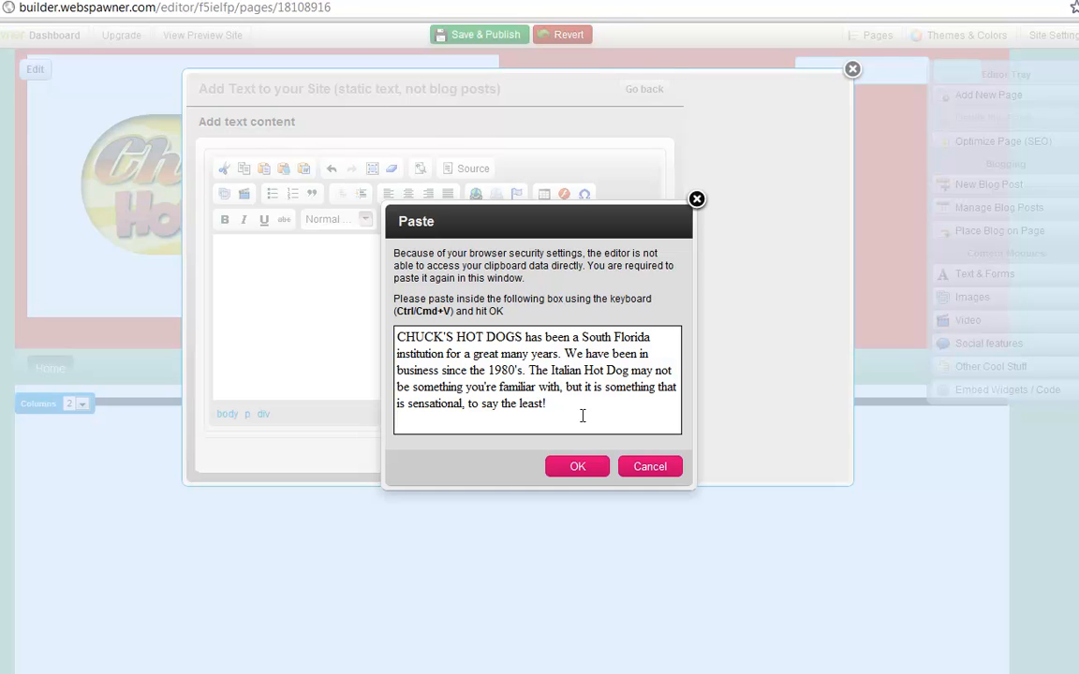
click(578, 466)
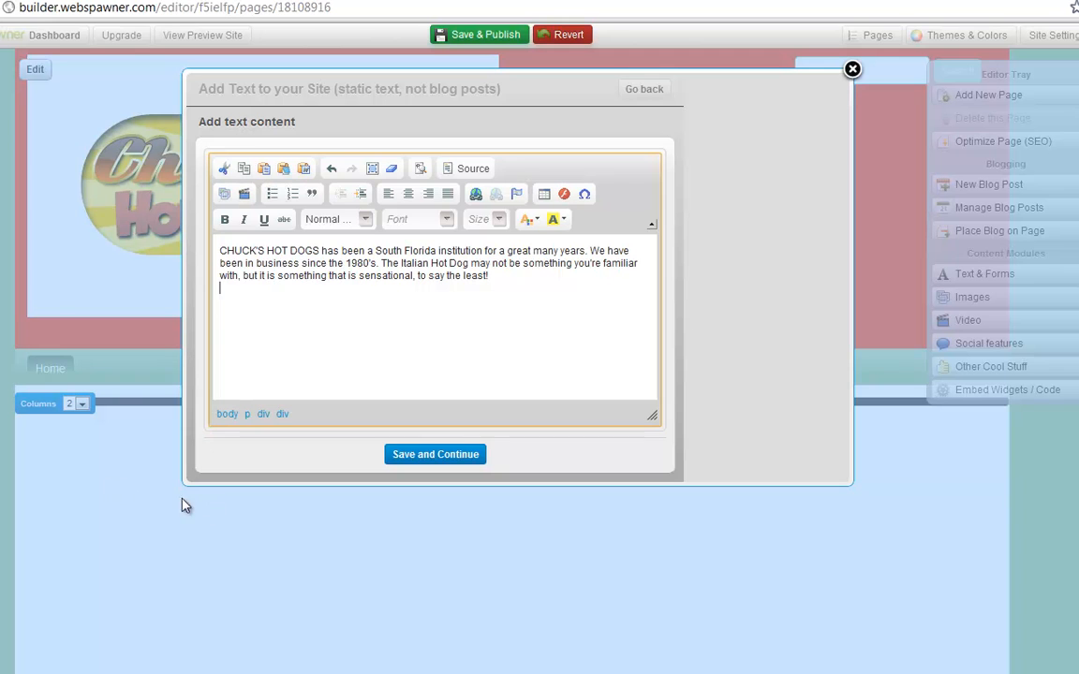
Set the font size of the whole pasted paragraph to 16
click(221, 250)
drag(221, 250, 564, 282)
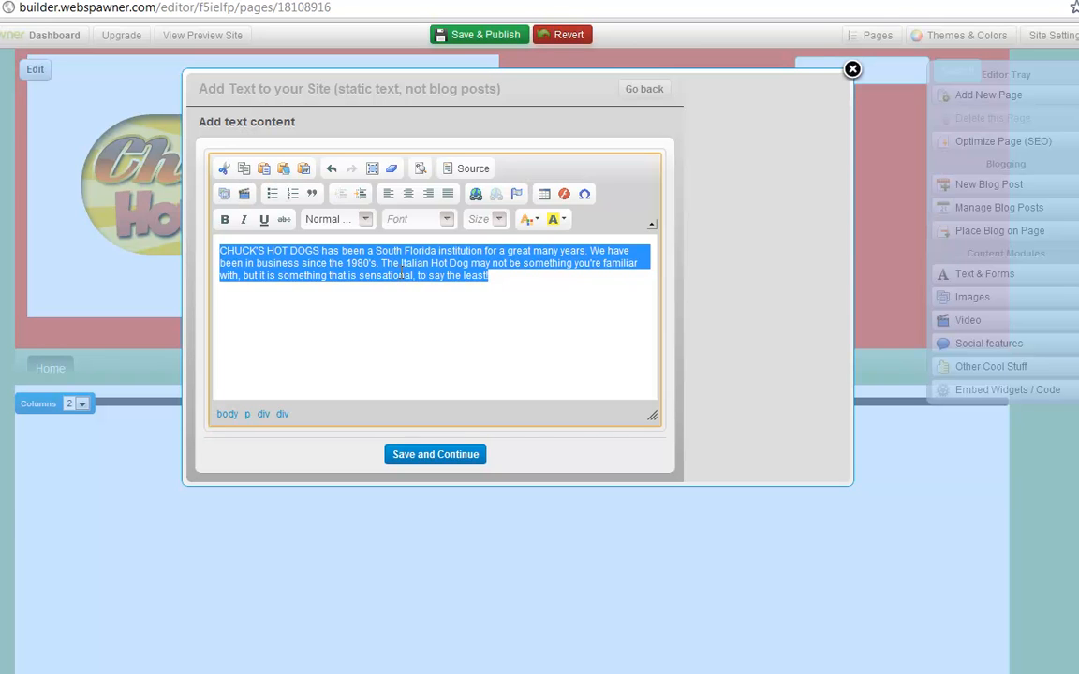
click(500, 222)
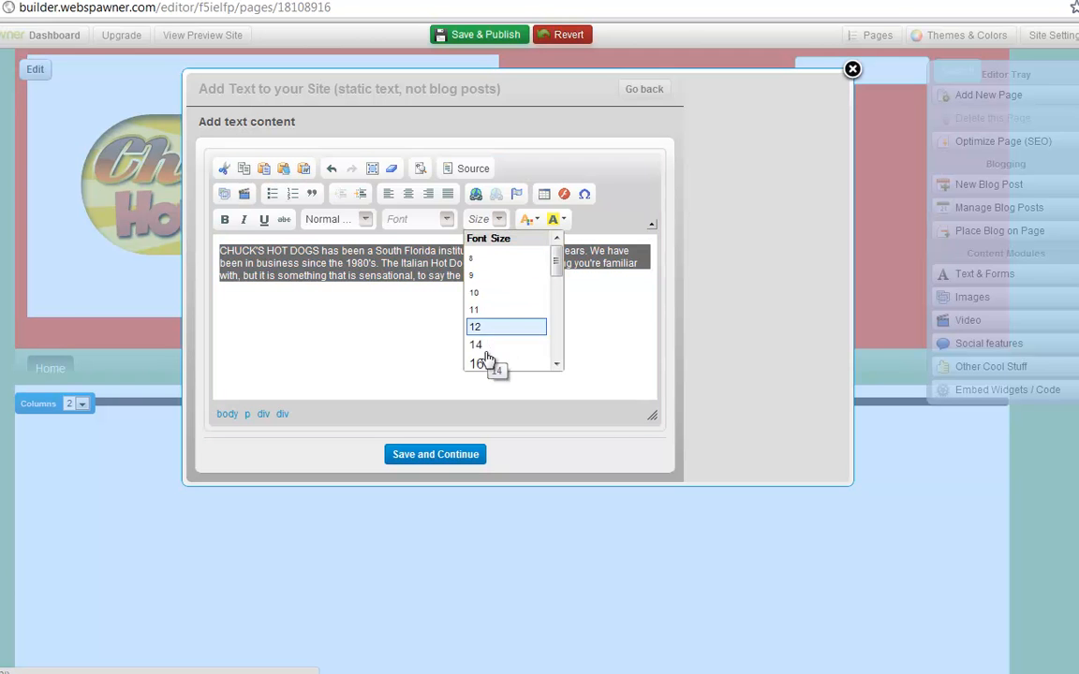
click(480, 364)
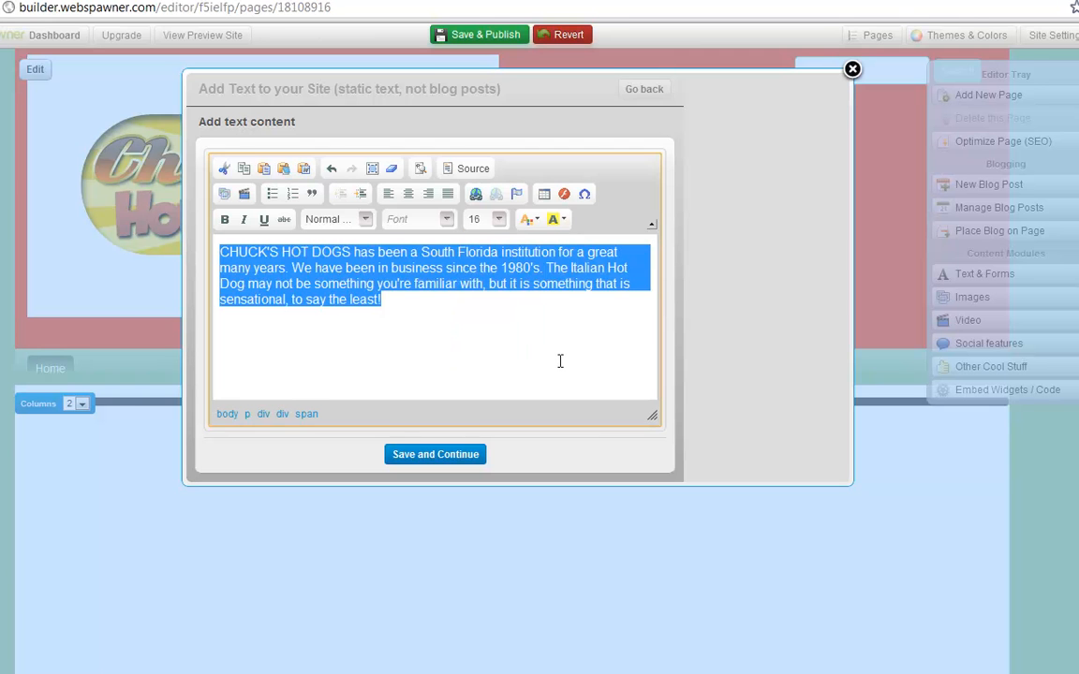
Increase the font size of the whole paragraph to 18
click(500, 219)
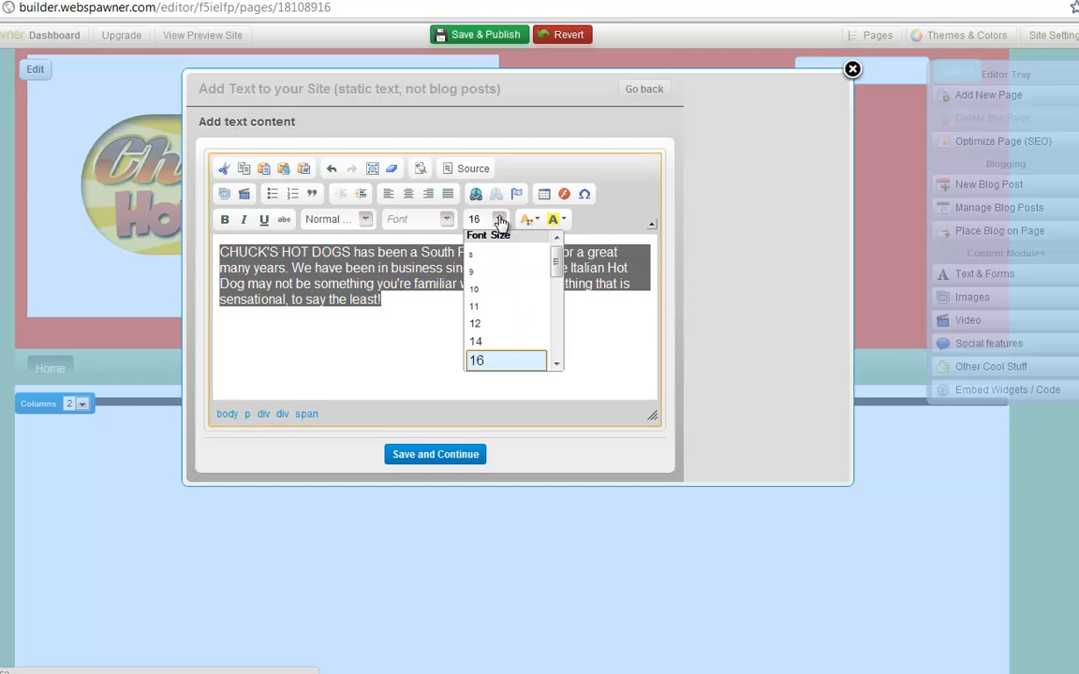
drag(561, 249, 556, 282)
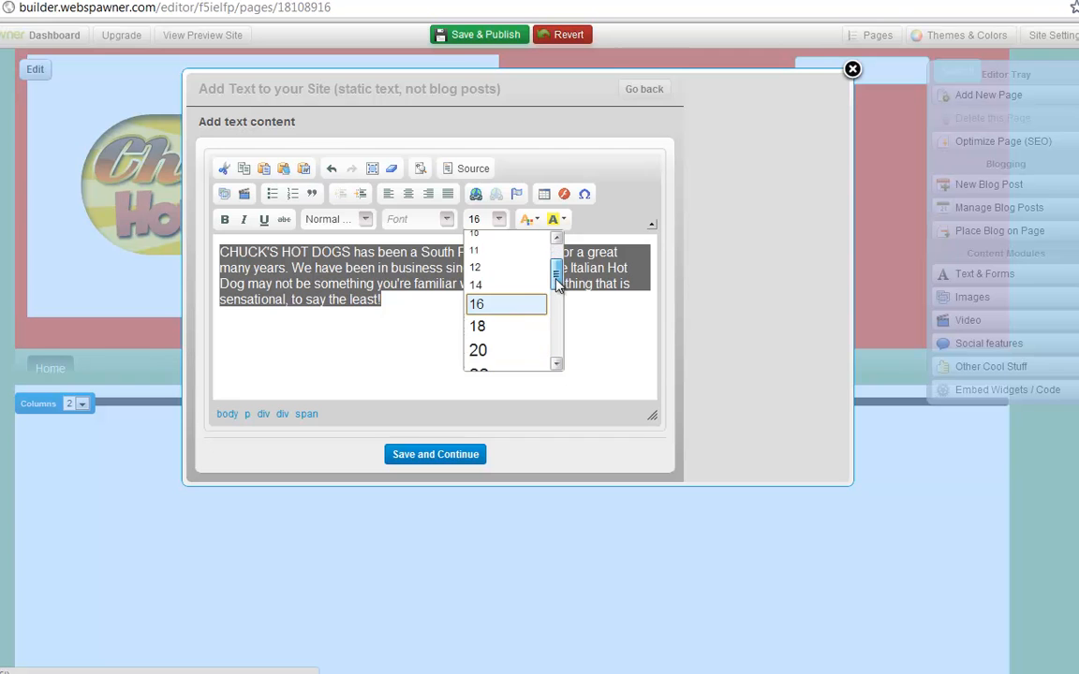
click(520, 329)
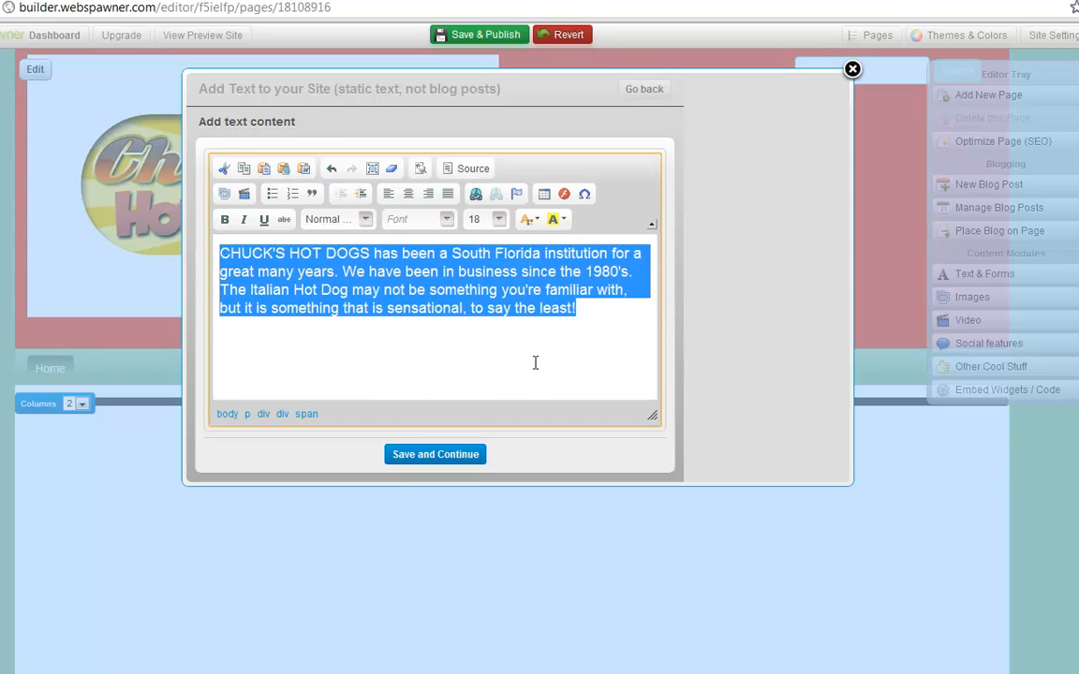
click(512, 337)
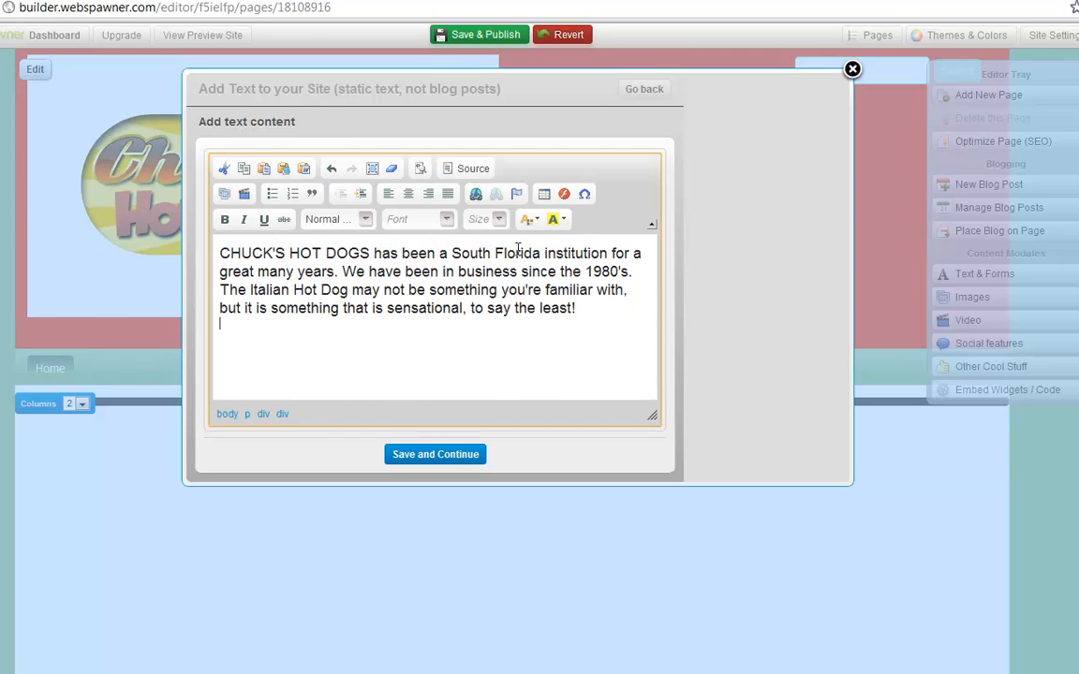
click(499, 221)
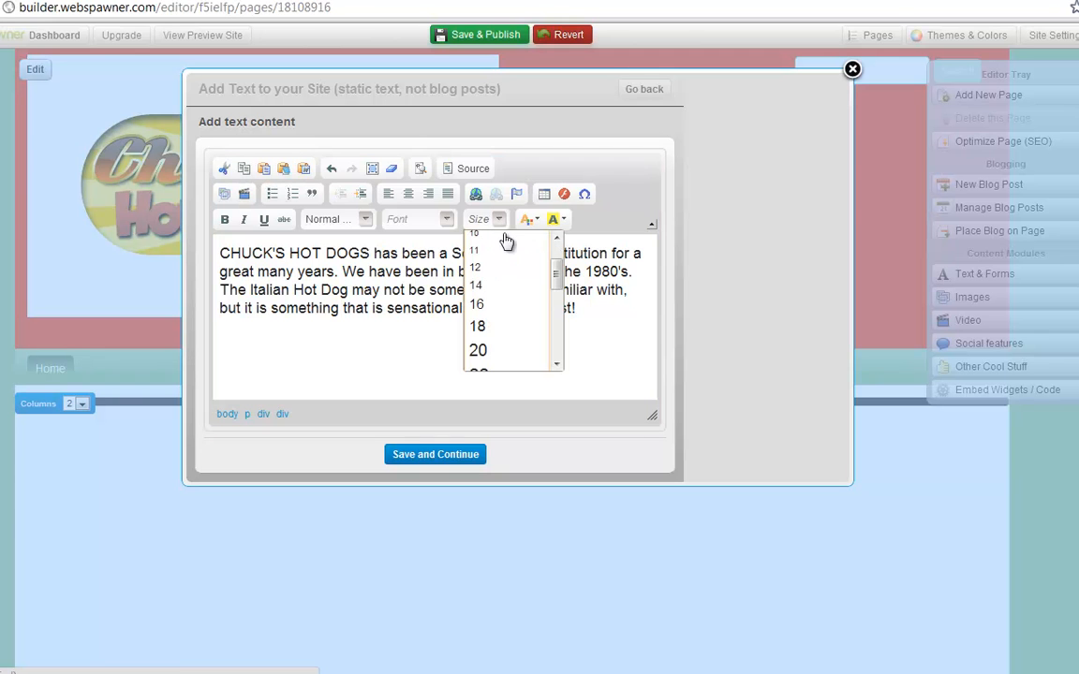
mouse_move(554, 271)
mouse_down()
mouse_move(552, 353)
mouse_move(560, 253)
mouse_up()
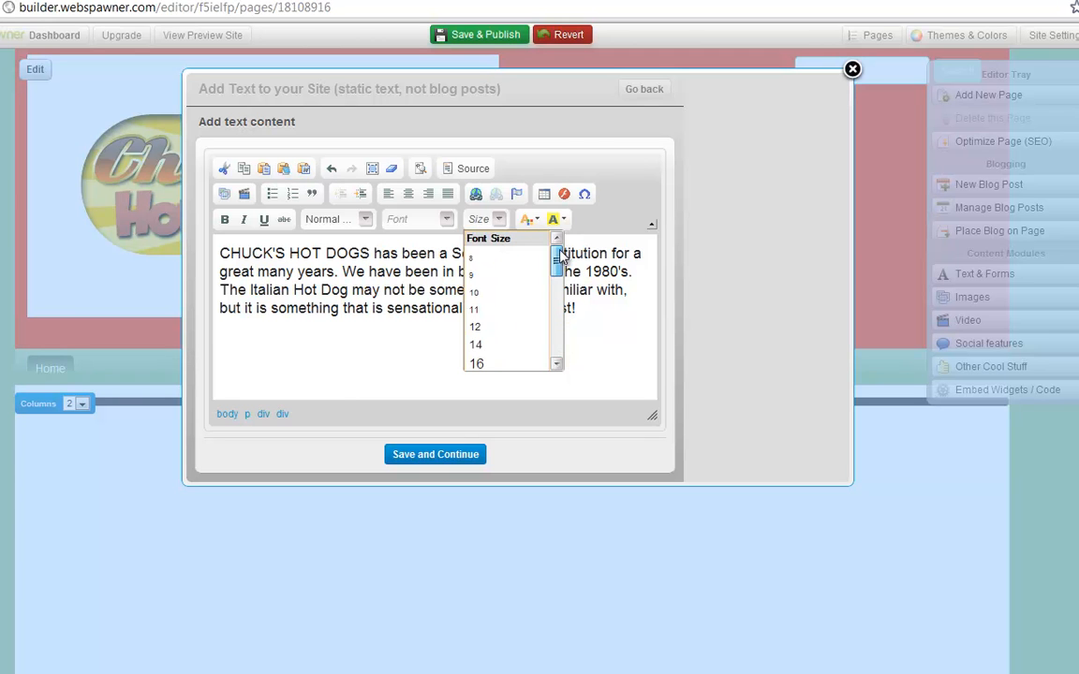
click(359, 327)
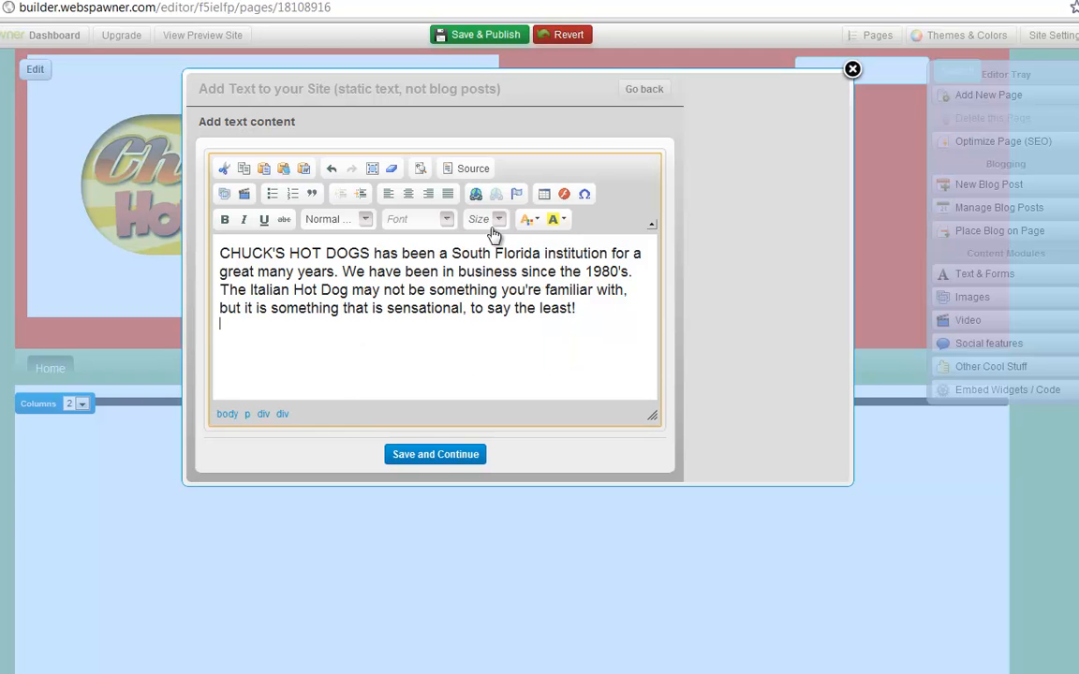
Set the font size of the whole paragraph to 22
drag(218, 251, 586, 314)
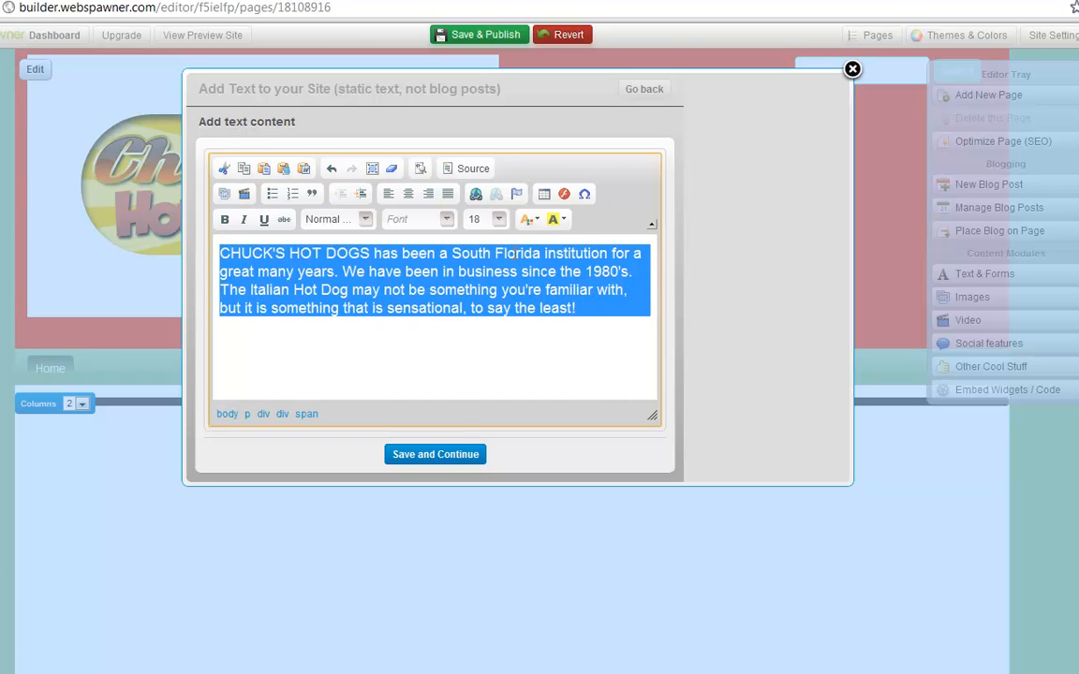
click(499, 219)
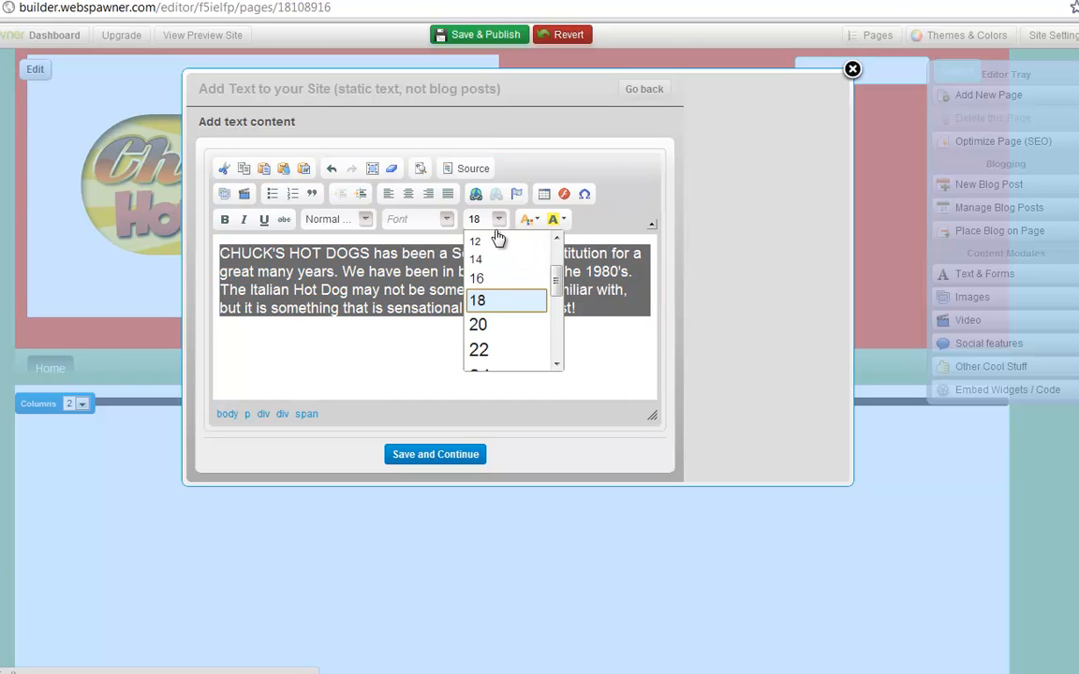
click(511, 351)
click(454, 296)
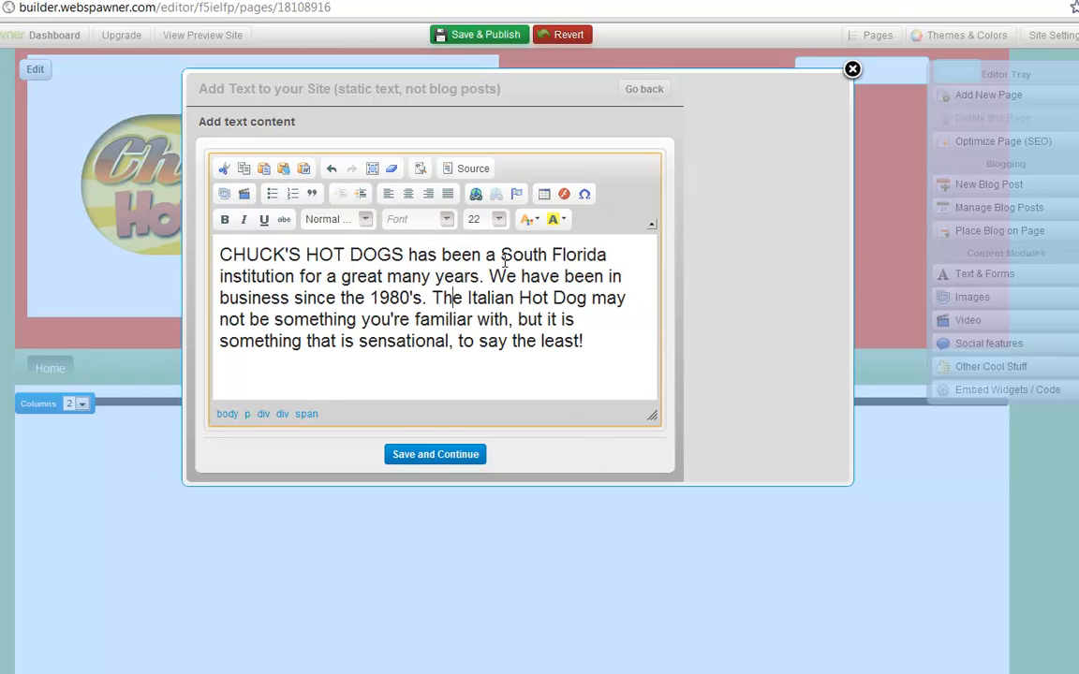
Make the words "CHUCK'S HOT DOGS" at the start of the paragraph bold
drag(219, 253, 406, 259)
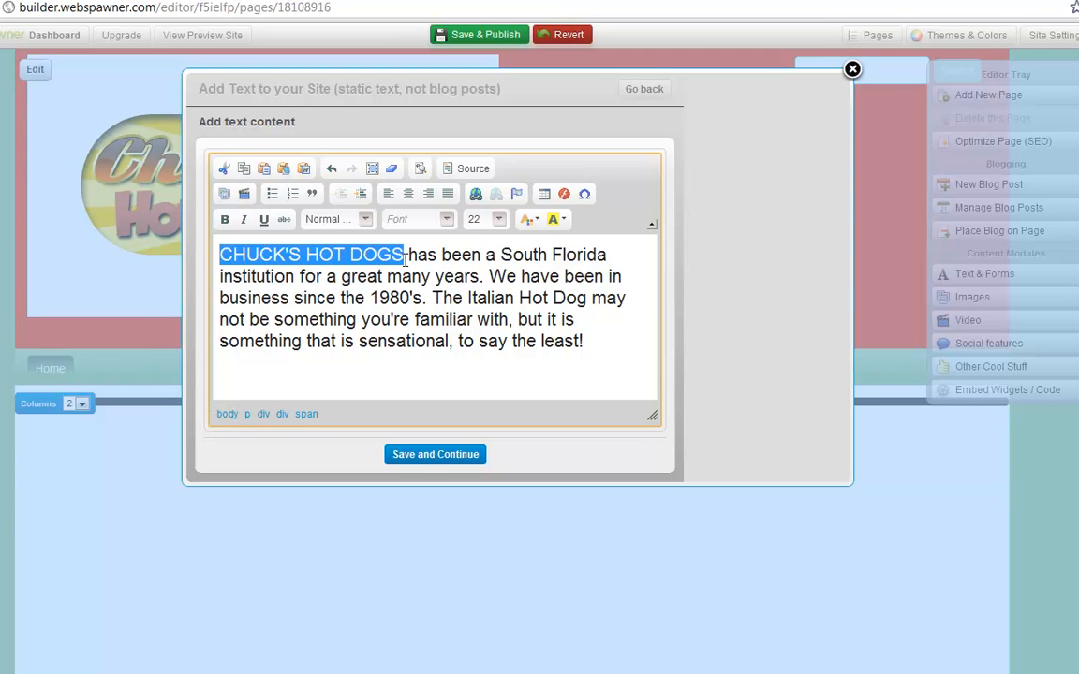
click(225, 220)
click(403, 339)
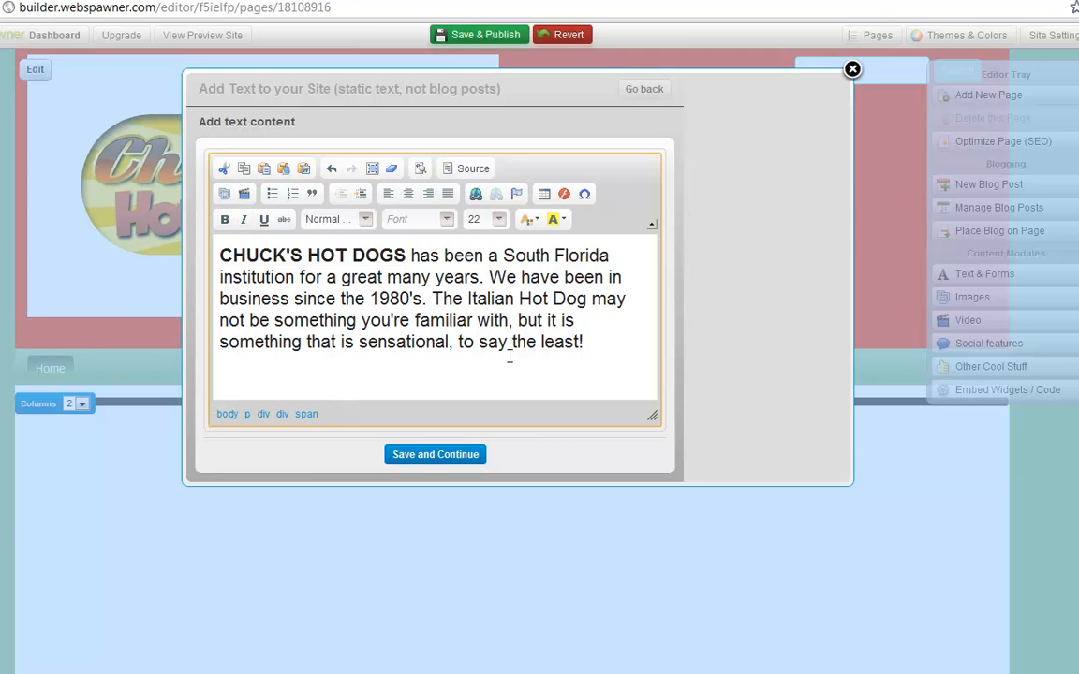
Make the words "Italian Hot Dog" in the paragraph bold and underlined
drag(468, 298, 588, 301)
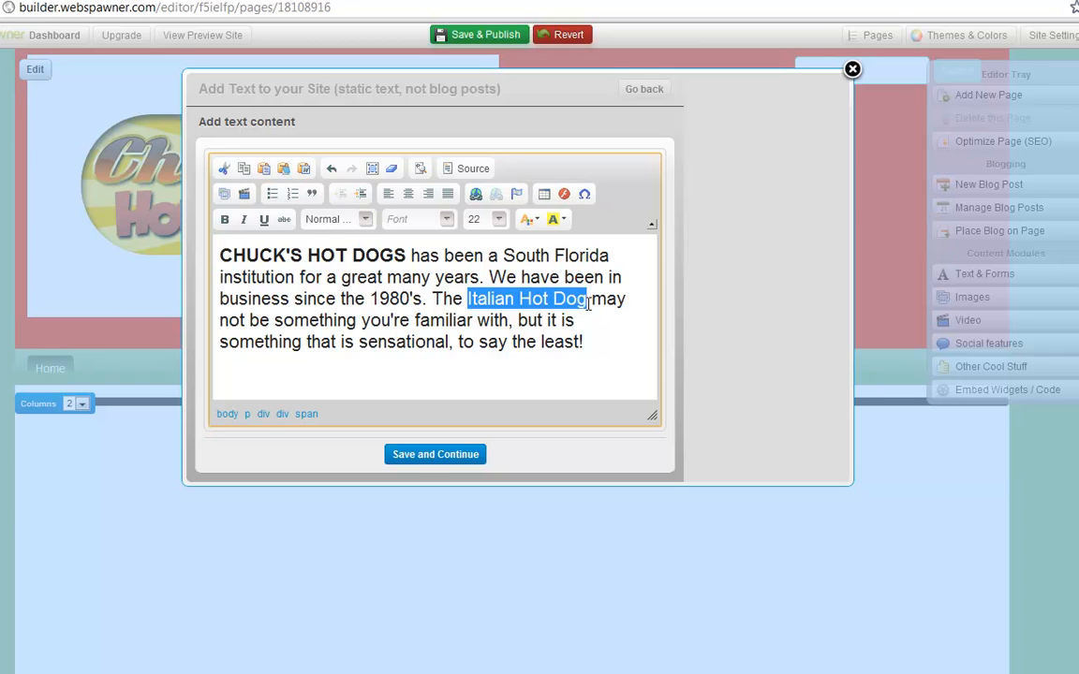
click(224, 221)
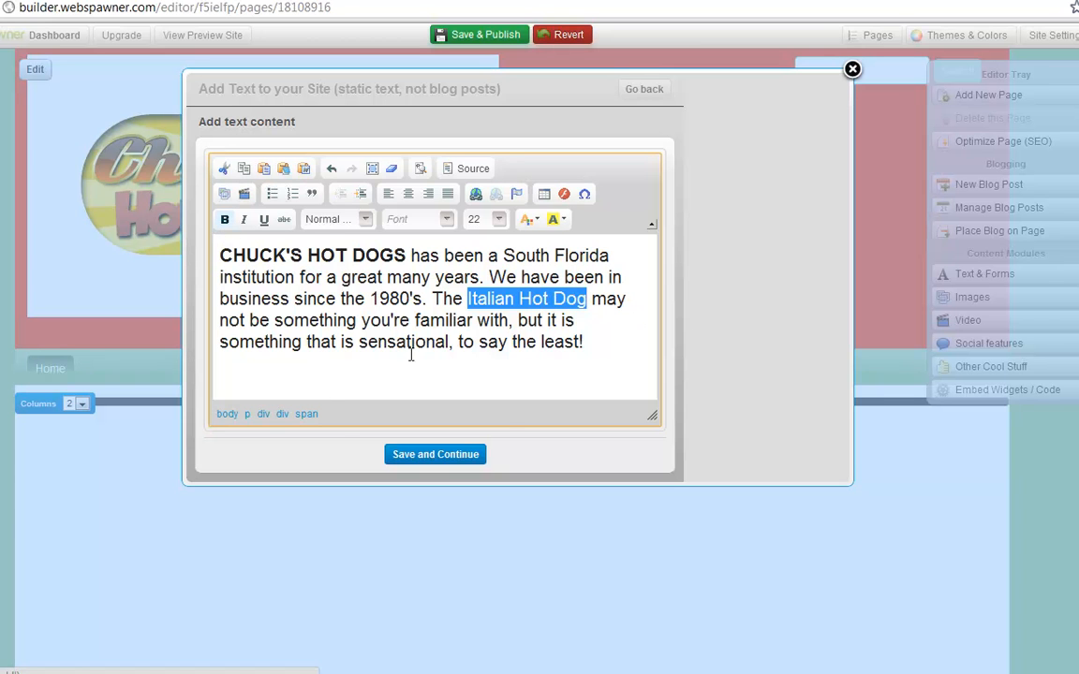
click(264, 219)
click(540, 353)
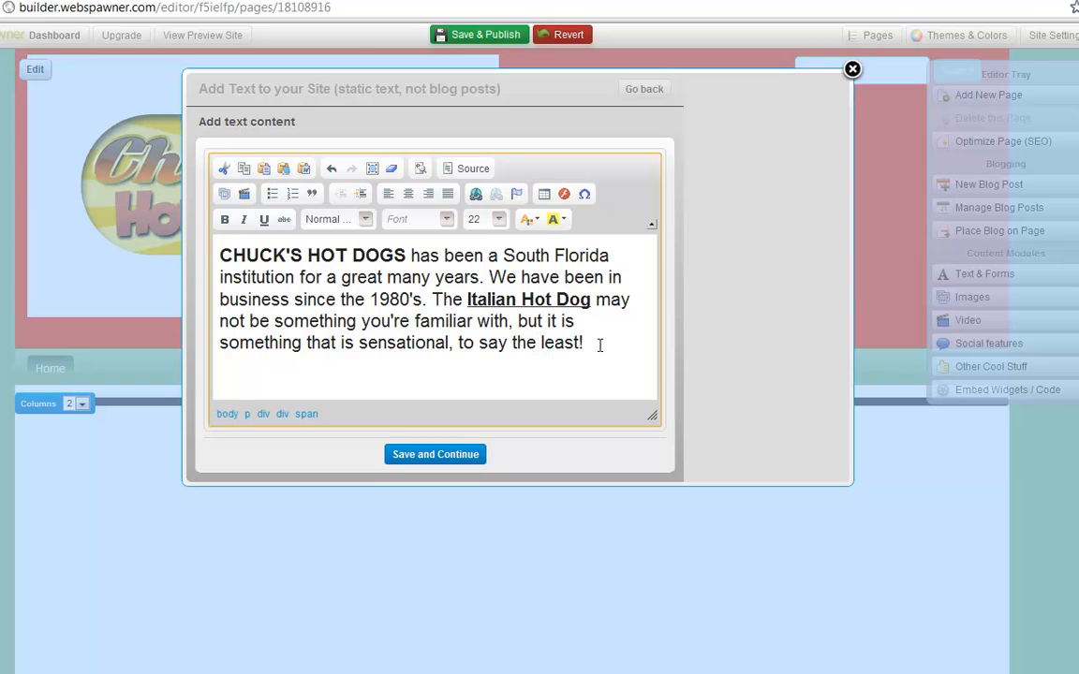
Insert two line breaks after the end of the paragraph
click(606, 356)
key(Return)
key(Return)
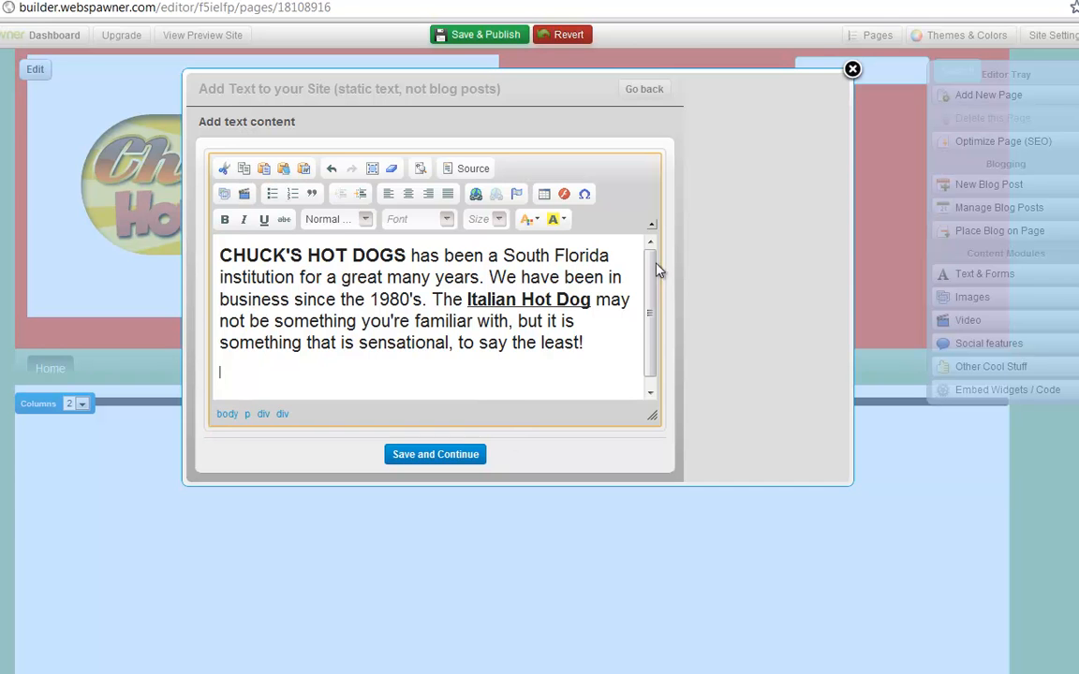
Insert the previously uploaded image hotdog-thedouble.jpg below the paragraph and save the text block to the page
click(223, 196)
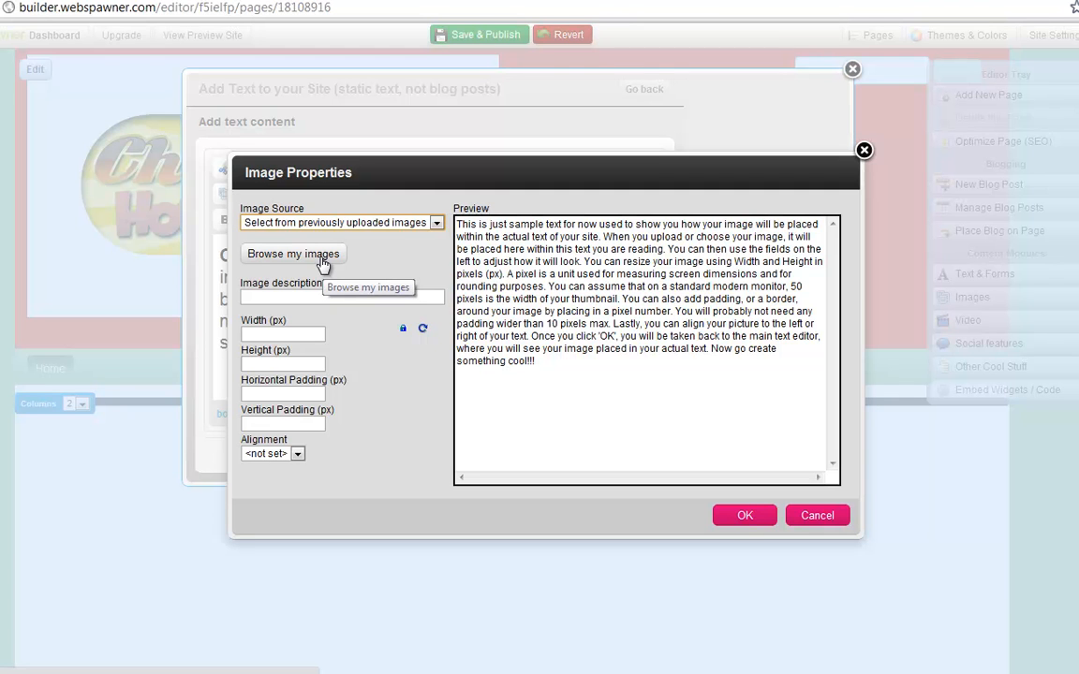
click(263, 258)
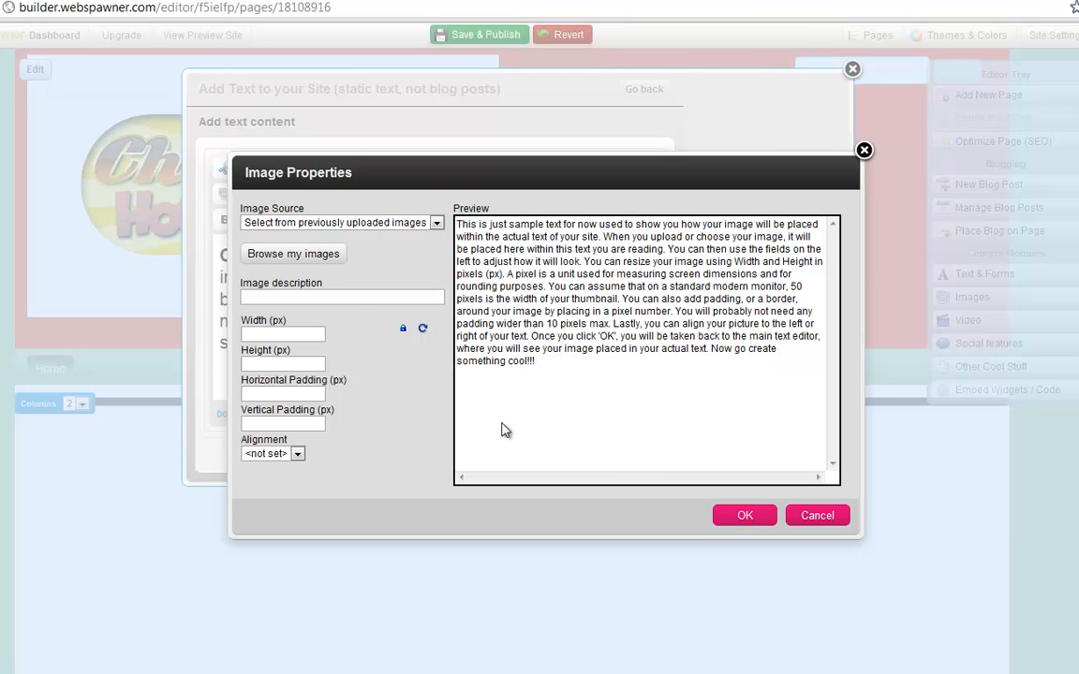
click(328, 257)
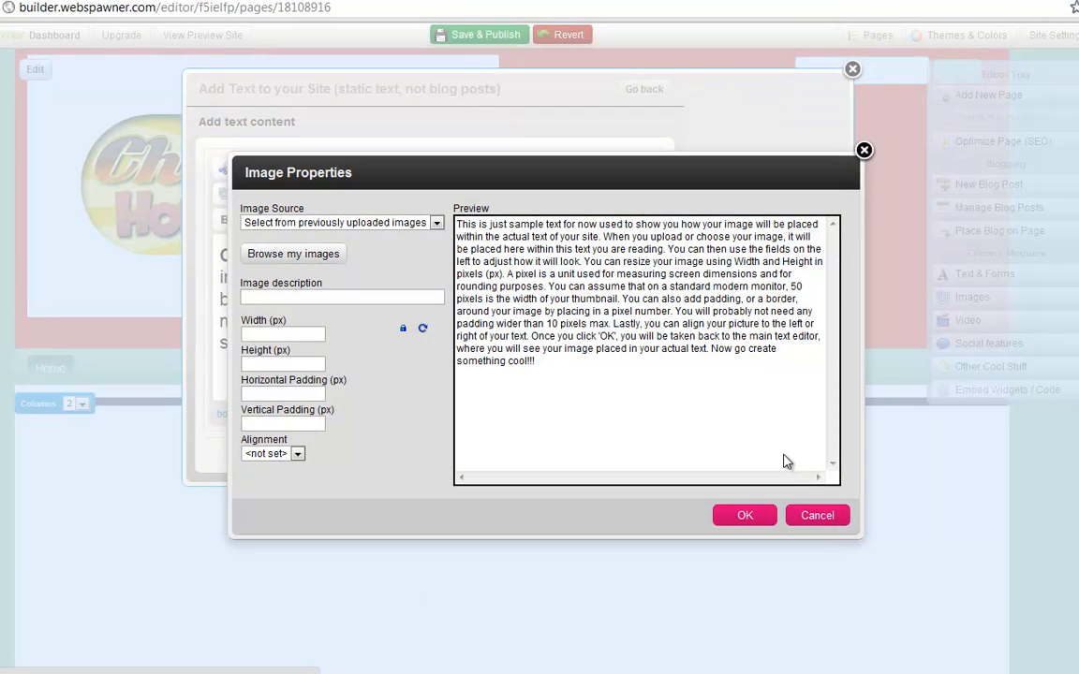
click(303, 260)
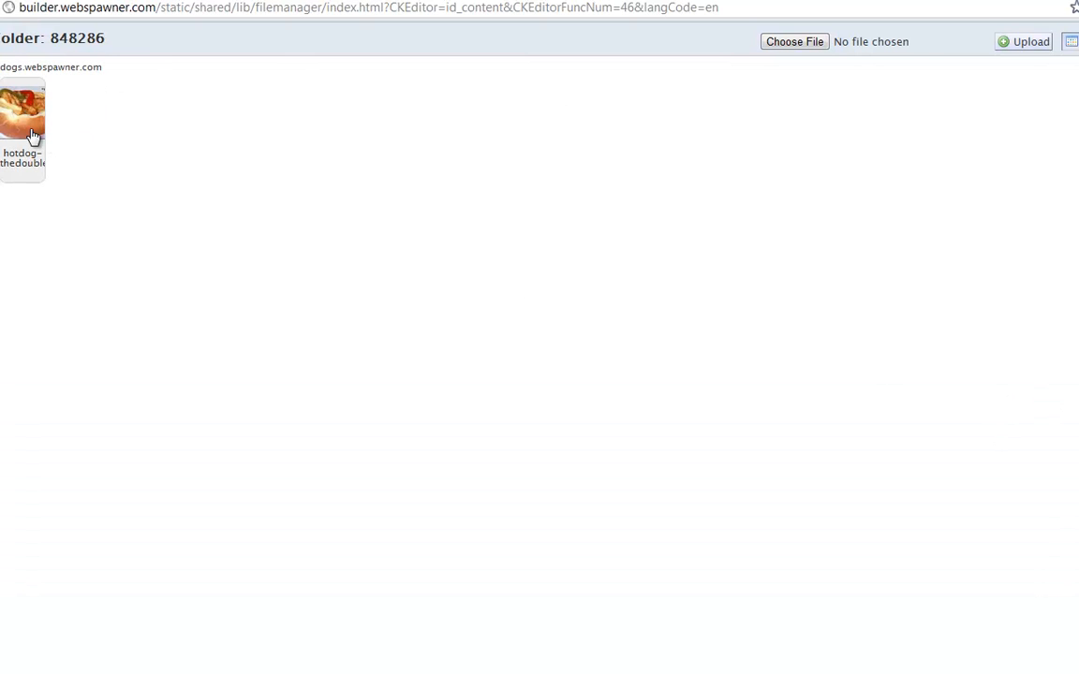
click(28, 132)
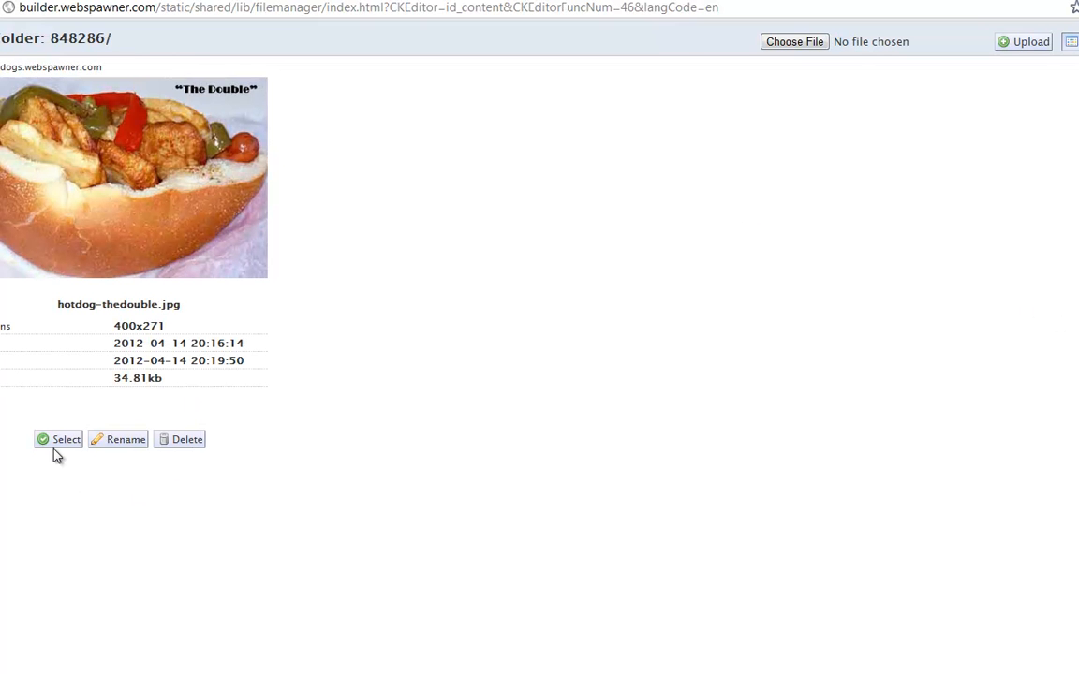
click(58, 440)
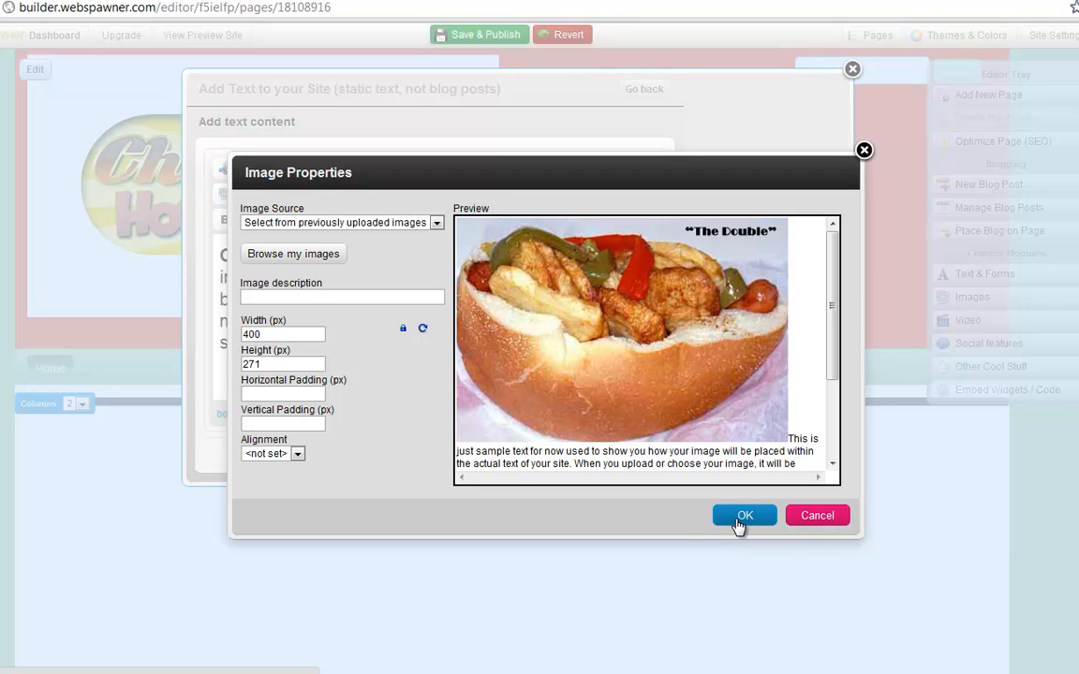
click(740, 521)
mouse_move(651, 271)
mouse_down()
mouse_move(645, 361)
mouse_move(657, 274)
mouse_up()
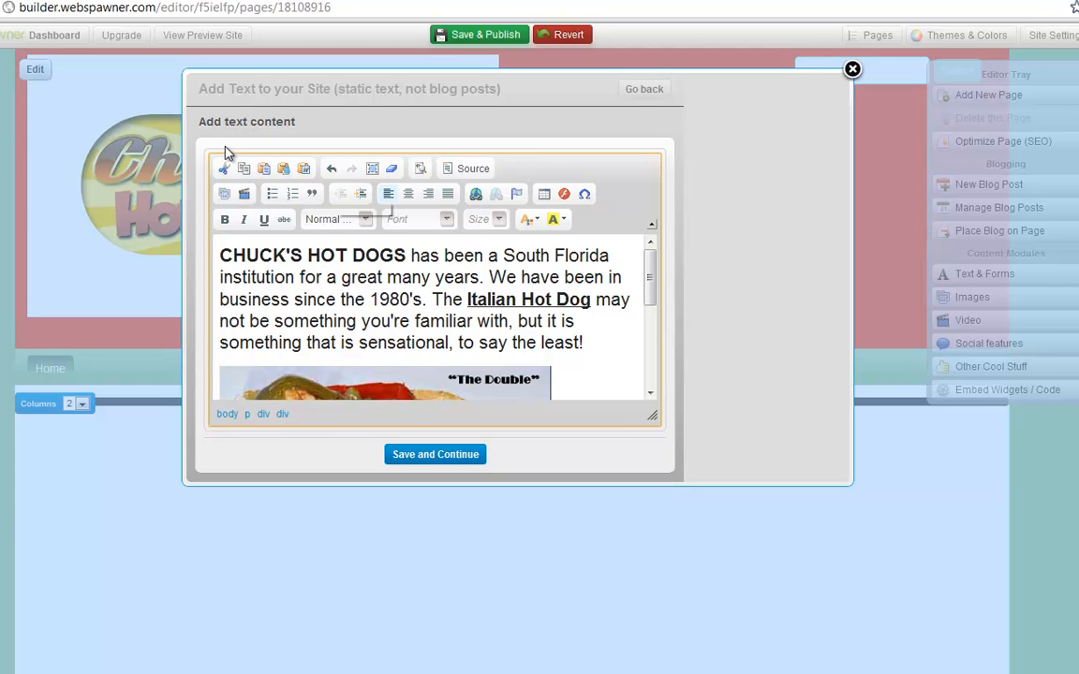
click(450, 455)
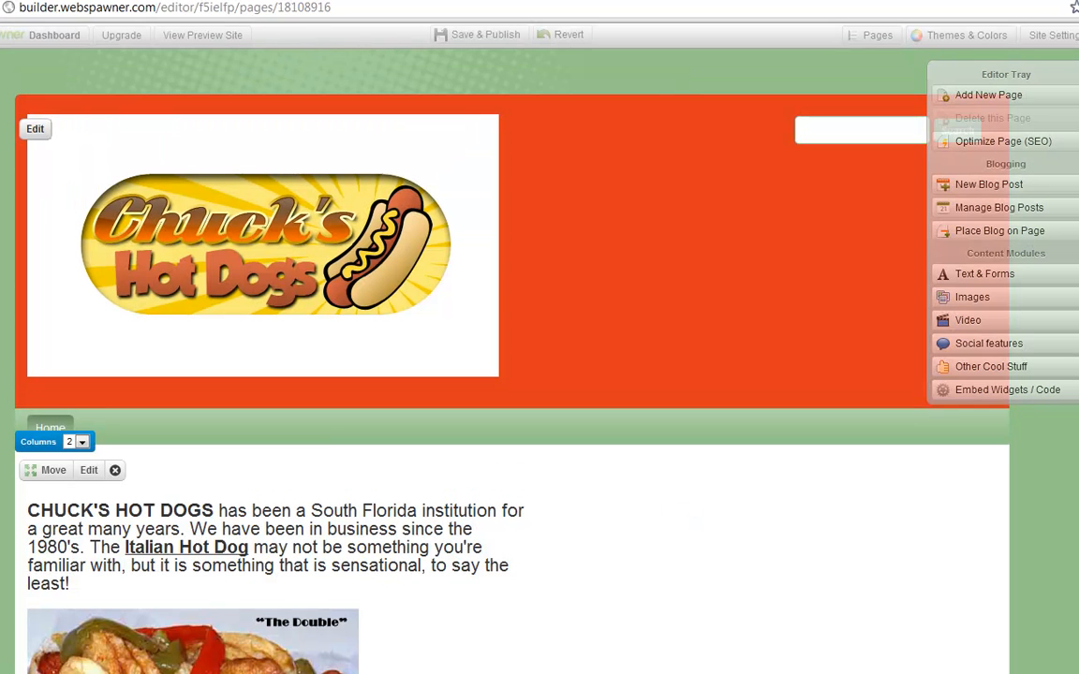
Narrow the first column to roughly the width of the hot dog image by moving the column divider
scroll(677, 511, down, 2)
scroll(506, 375, down, 1)
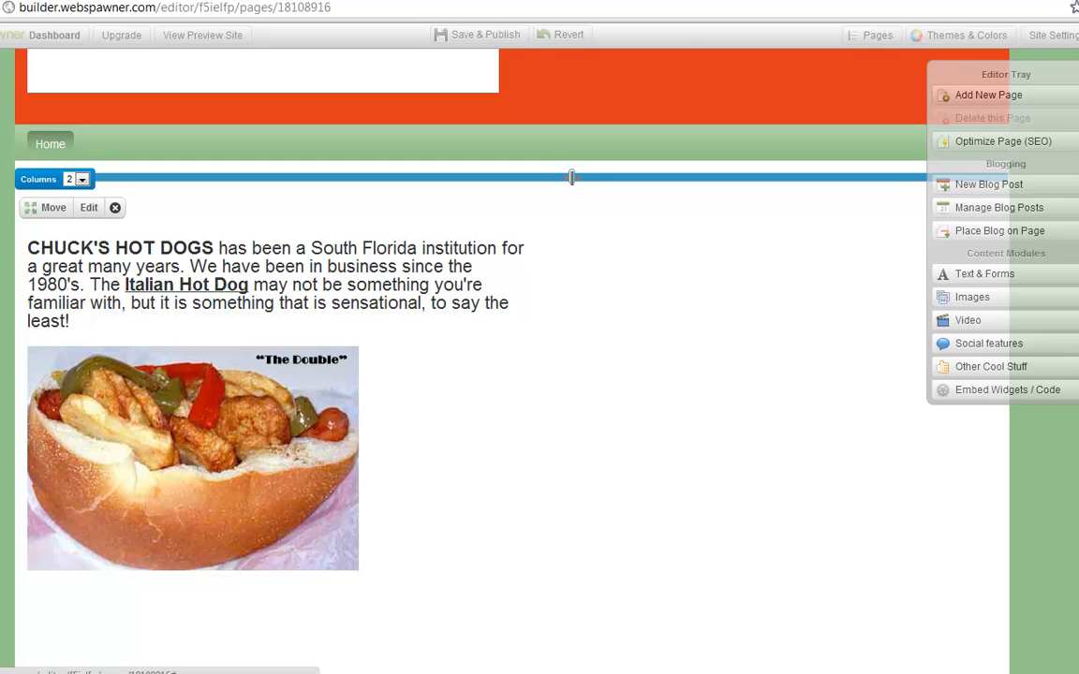
drag(566, 184, 403, 178)
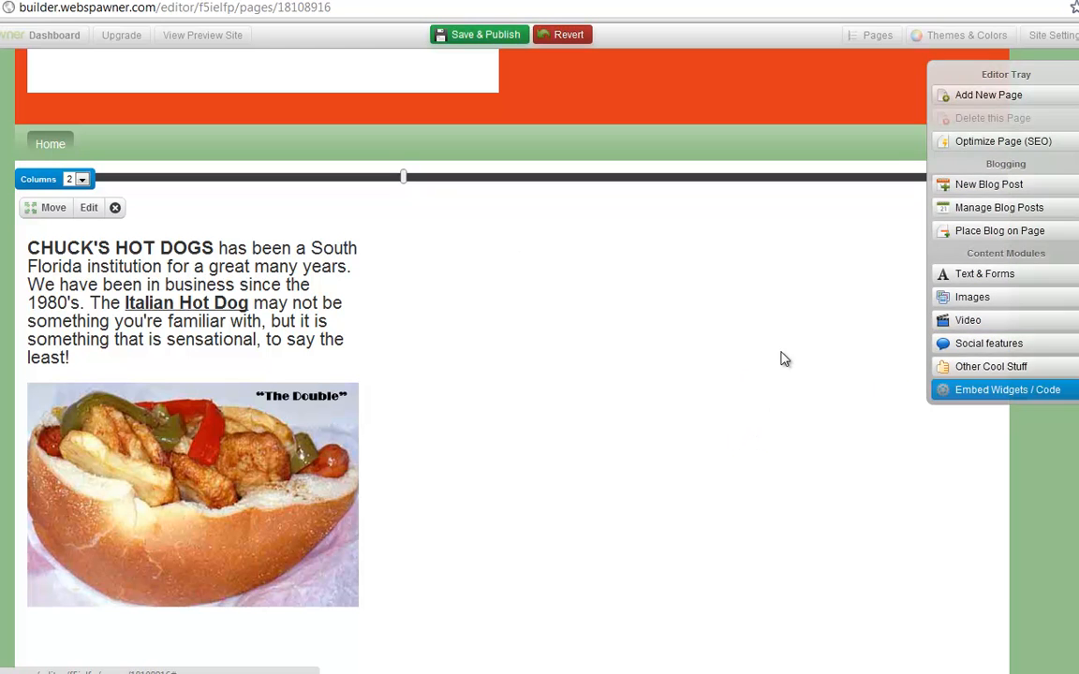
Save and publish the home page with the adjusted column layout
scroll(511, 360, up, 2)
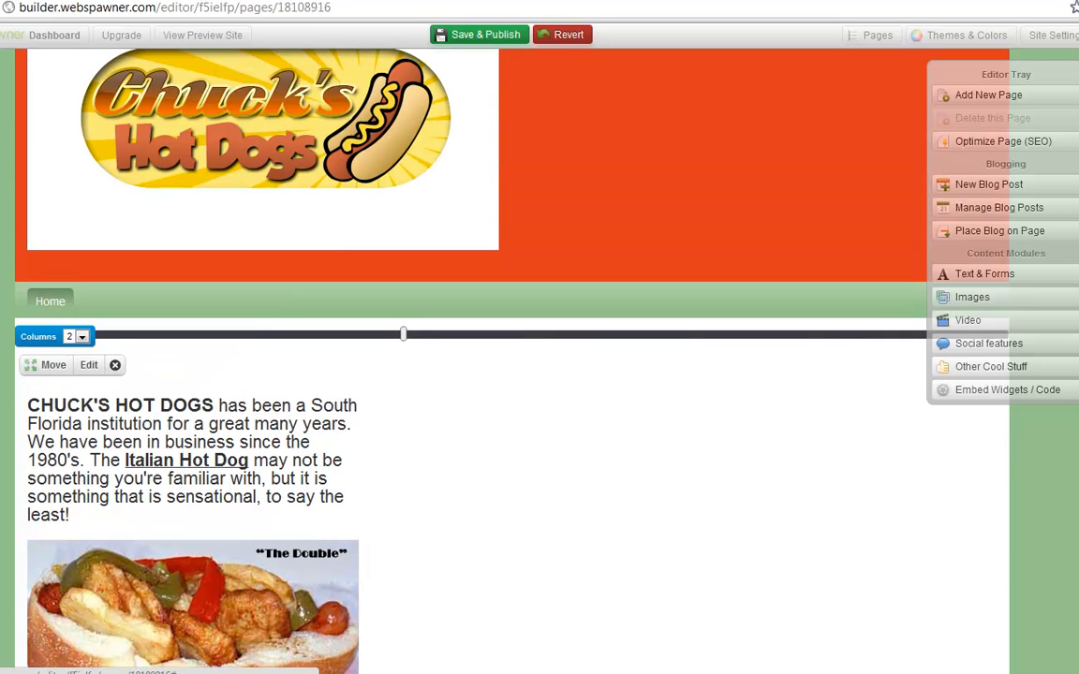
scroll(512, 360, down, 1)
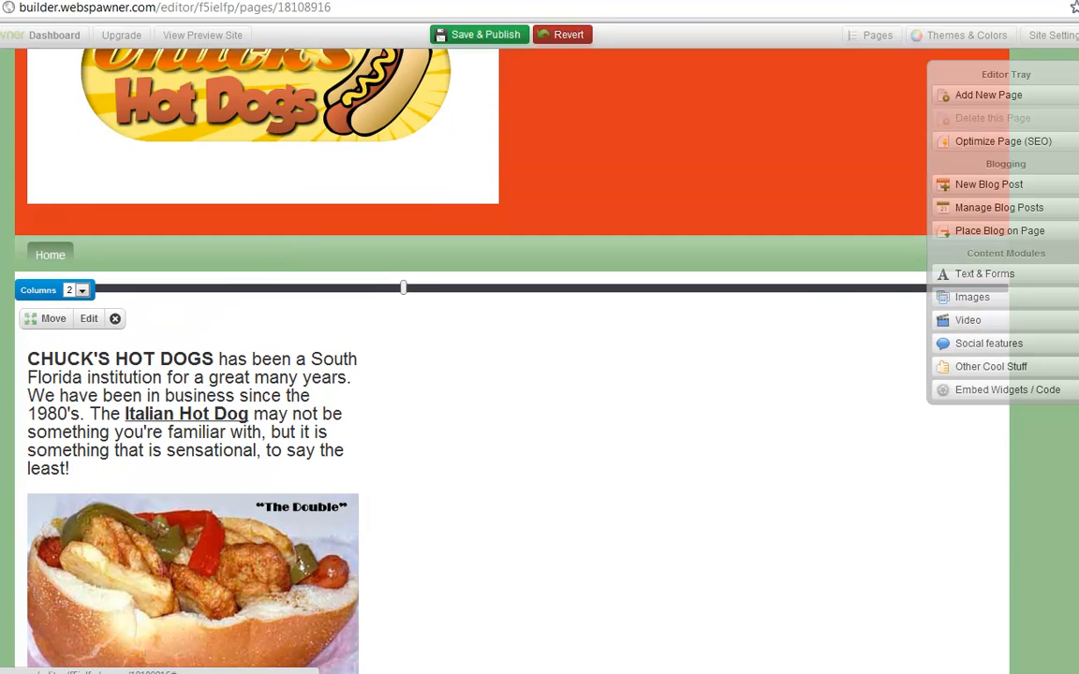
scroll(511, 361, down, 2)
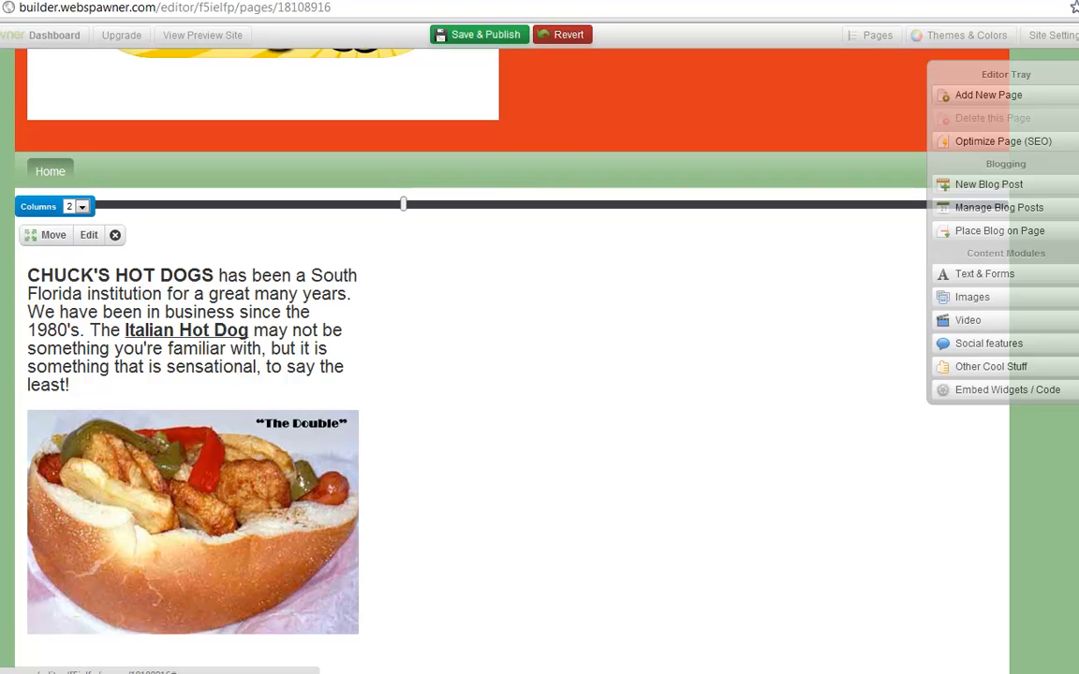
scroll(511, 361, down, 3)
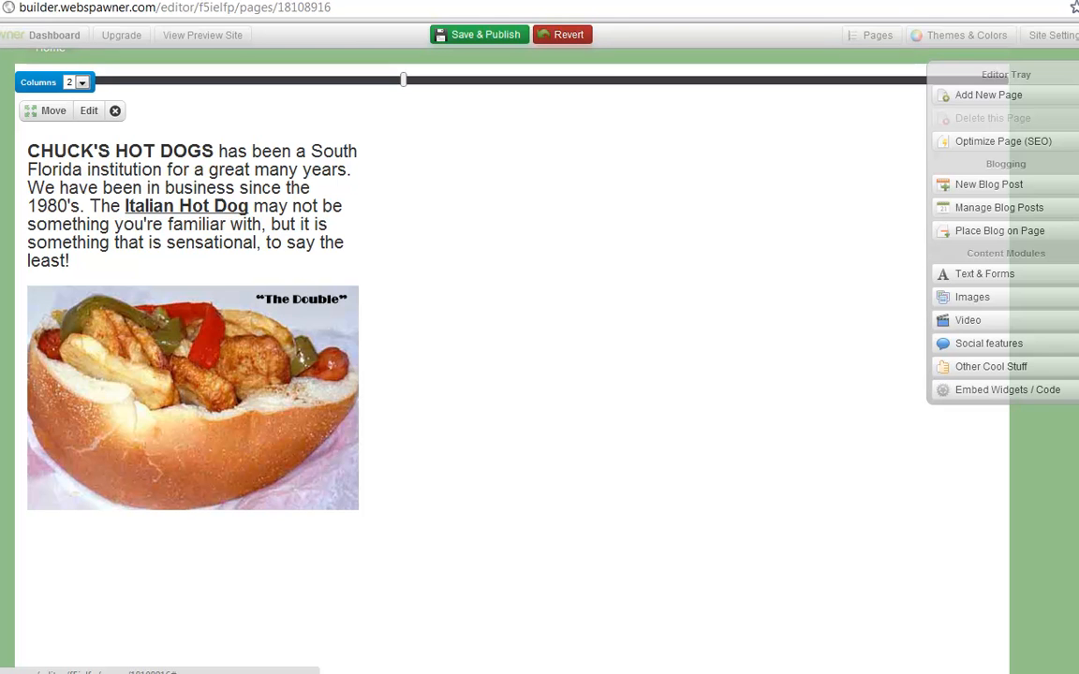
scroll(512, 360, up, 3)
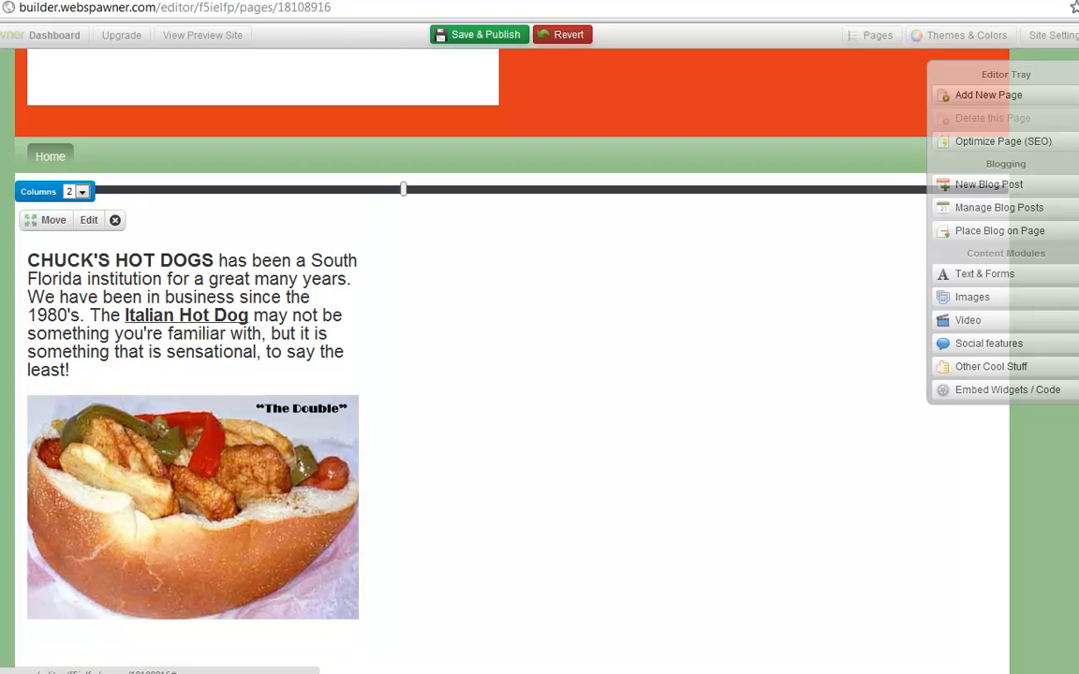
scroll(461, 360, up, 3)
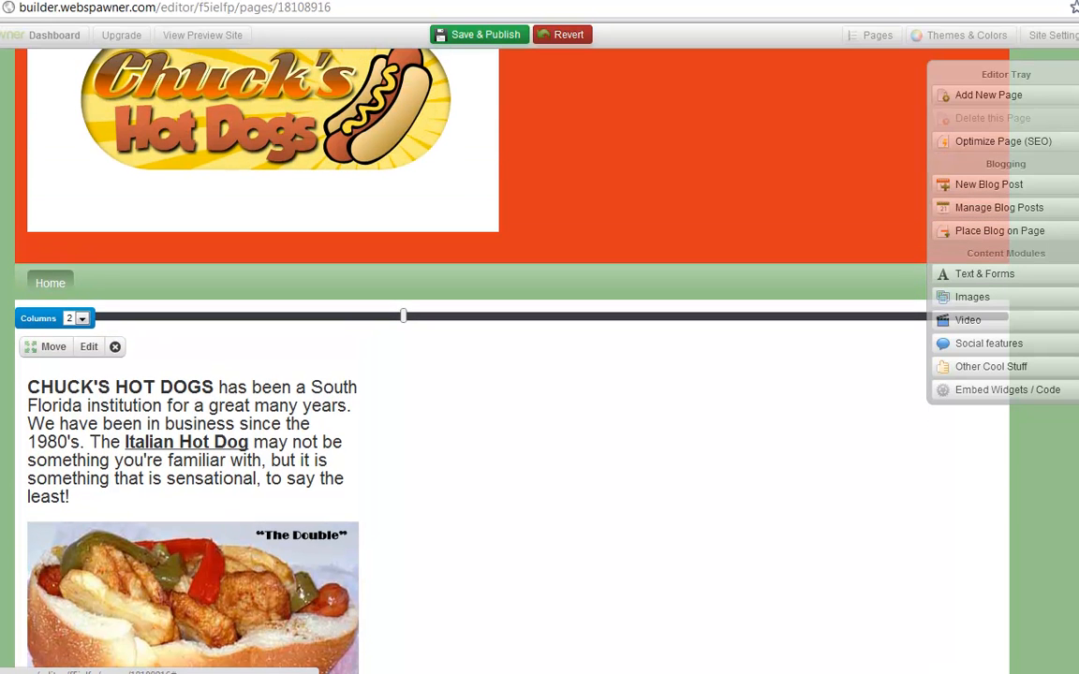
scroll(461, 360, up, 2)
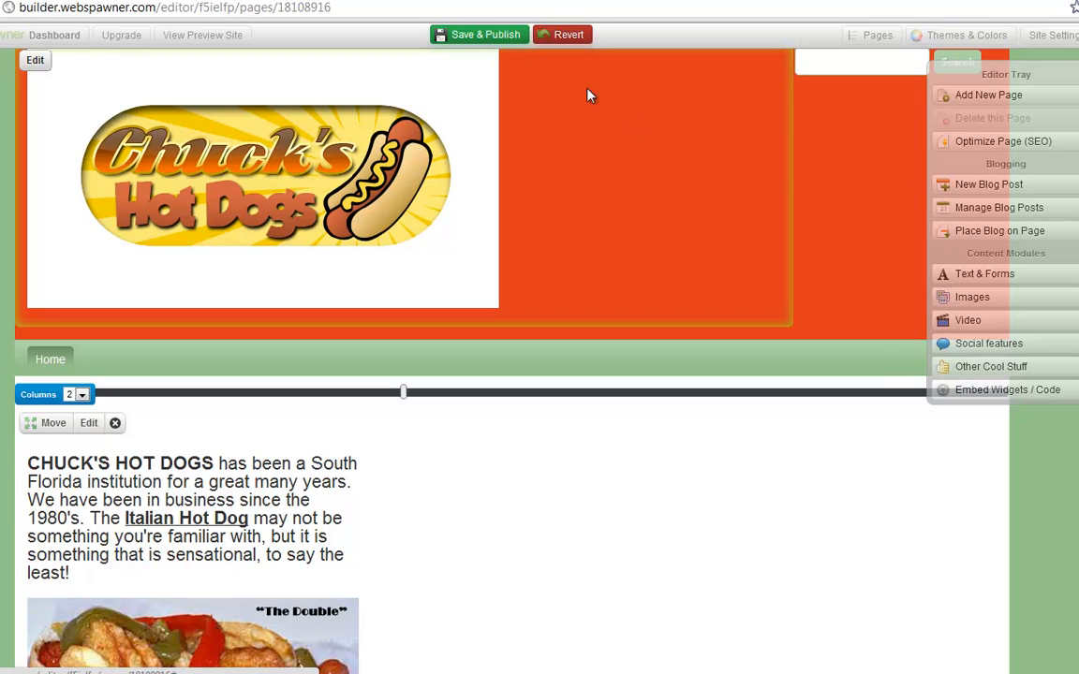
click(485, 36)
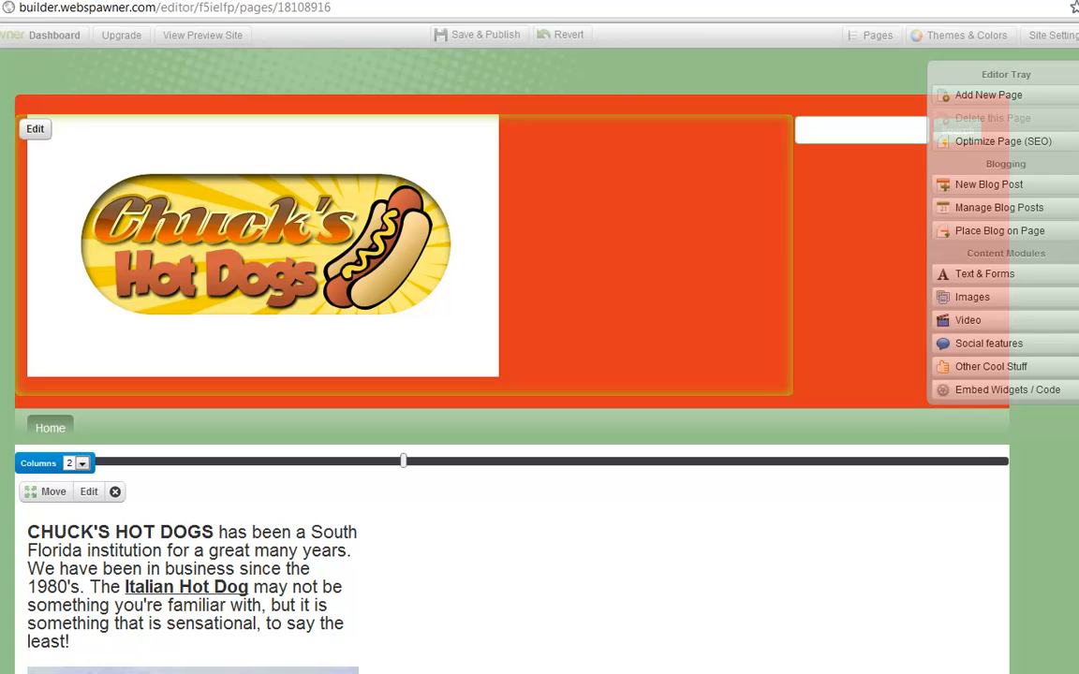
Move the text-and-image block into the second column and back into the first column
scroll(469, 356, down, 3)
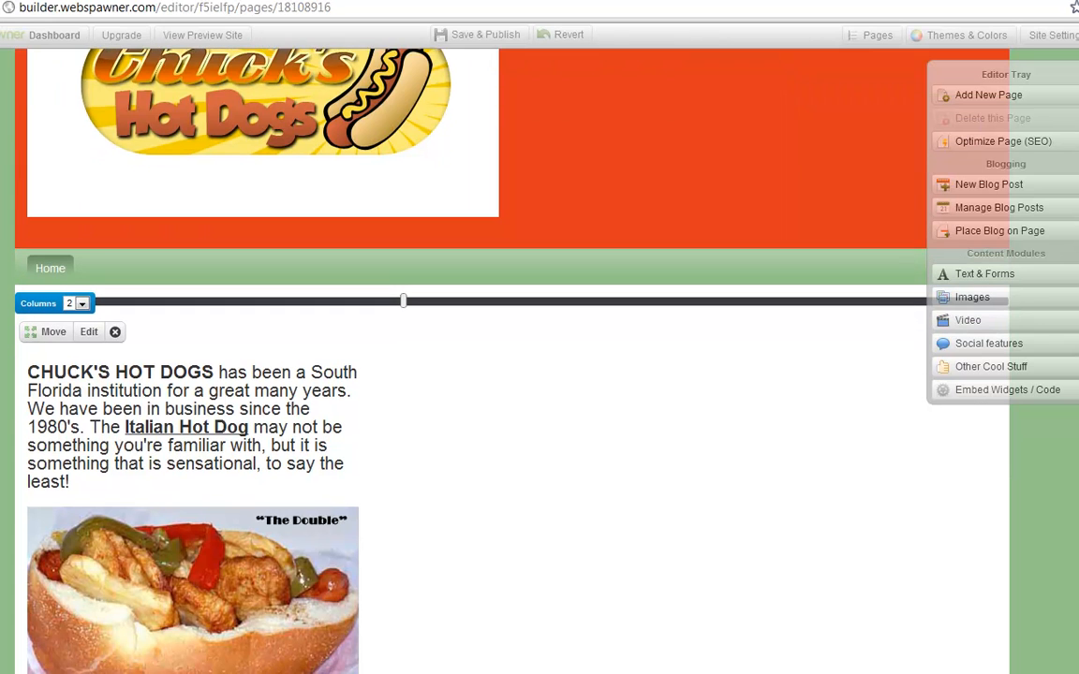
scroll(468, 356, down, 2)
scroll(468, 356, down, 3)
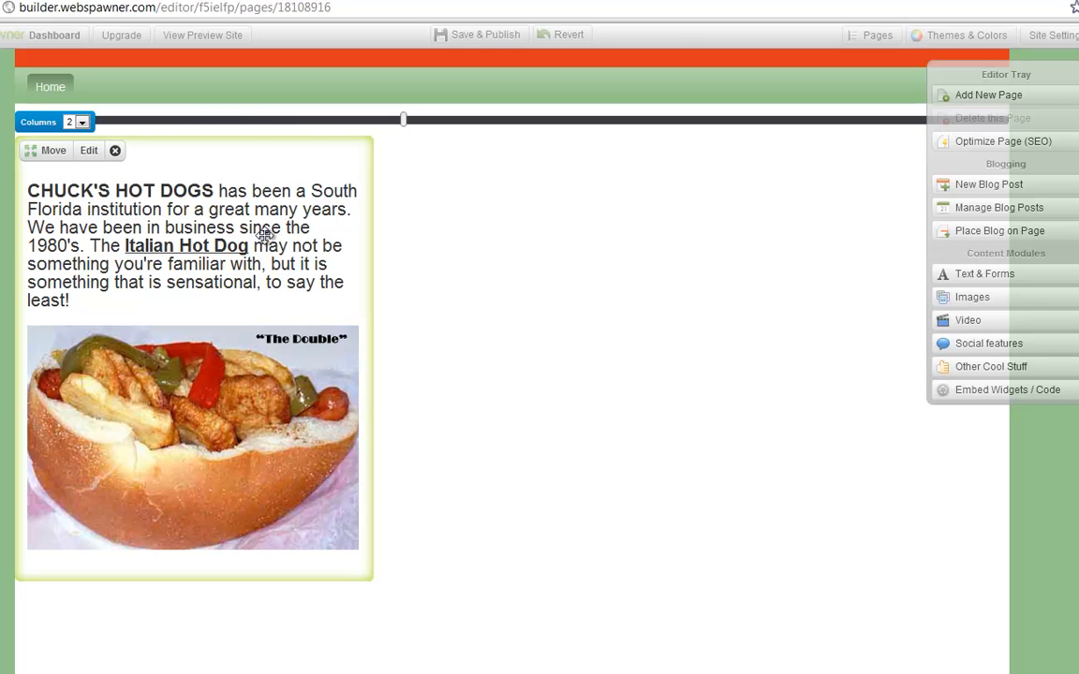
drag(233, 292, 693, 478)
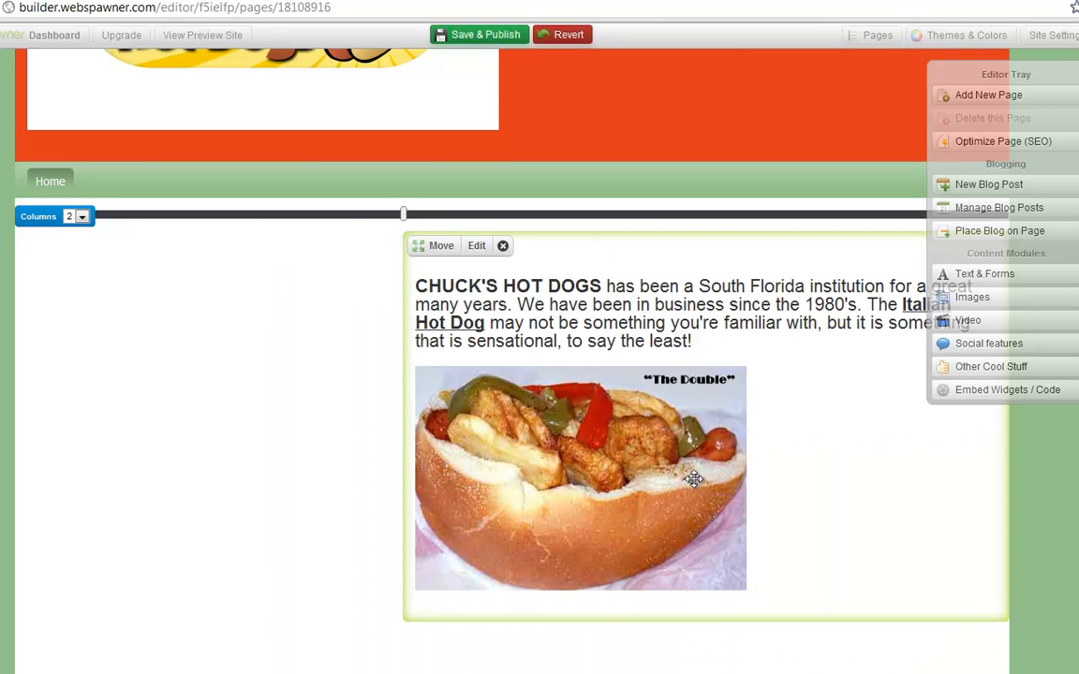
drag(575, 341, 175, 357)
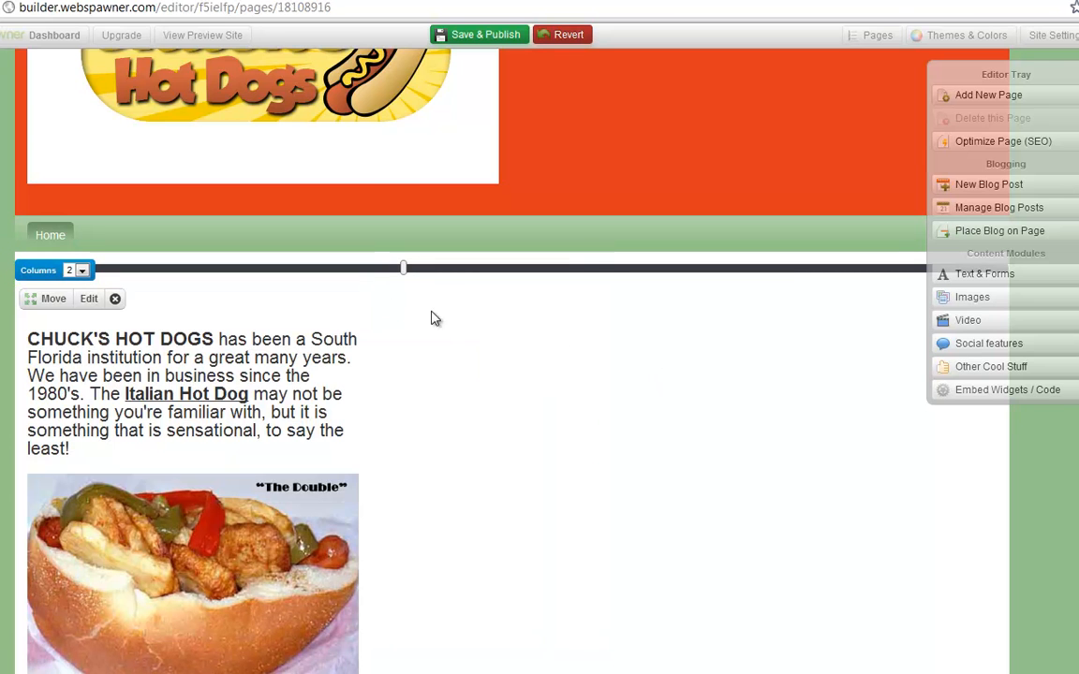
scroll(469, 374, down, 2)
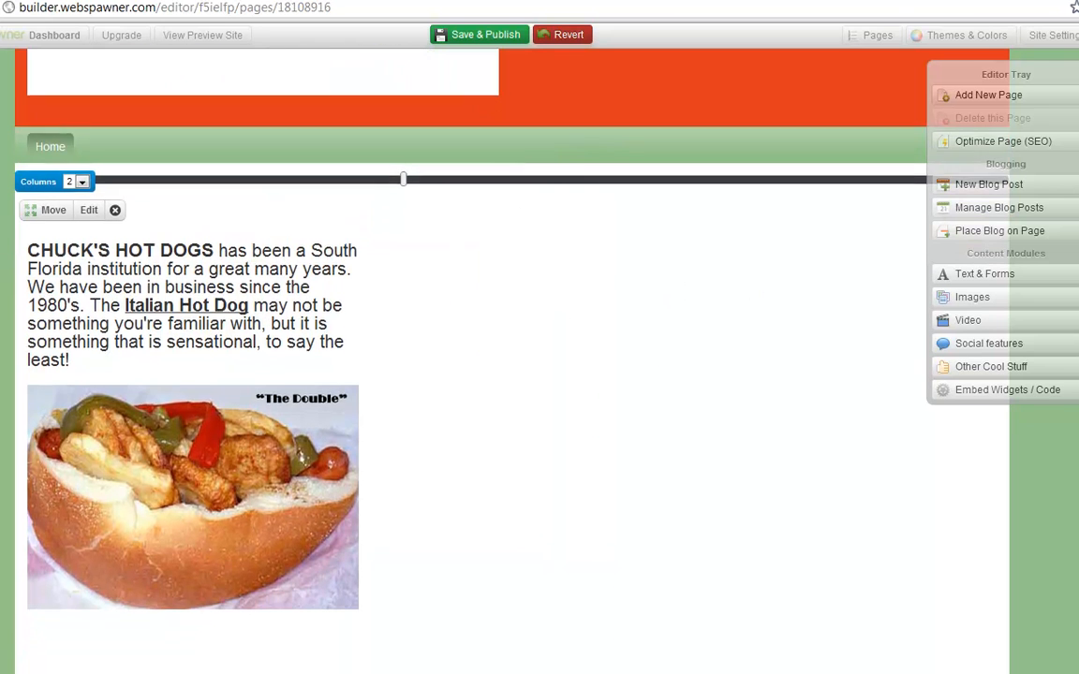